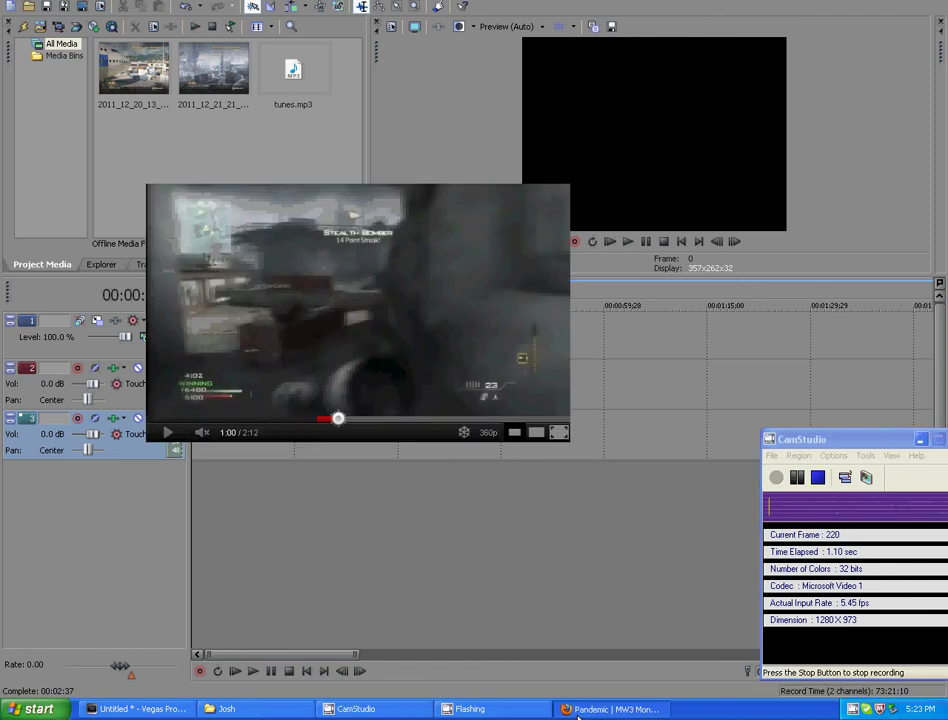
Switch to the Pandemic MW3 montage in Firefox and play it from 0:53 to review the screen flicker effect
{"action": "left_click", "coordinate": [578, 712]}
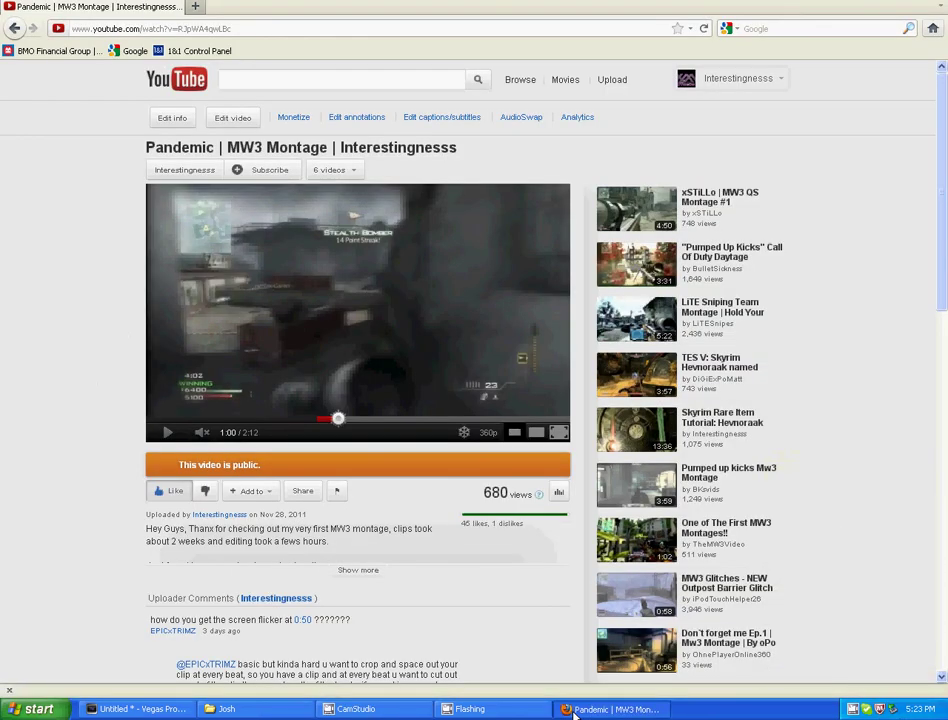
{"action": "scroll", "coordinate": [93, 651], "scroll_direction": "down", "scroll_amount": 1}
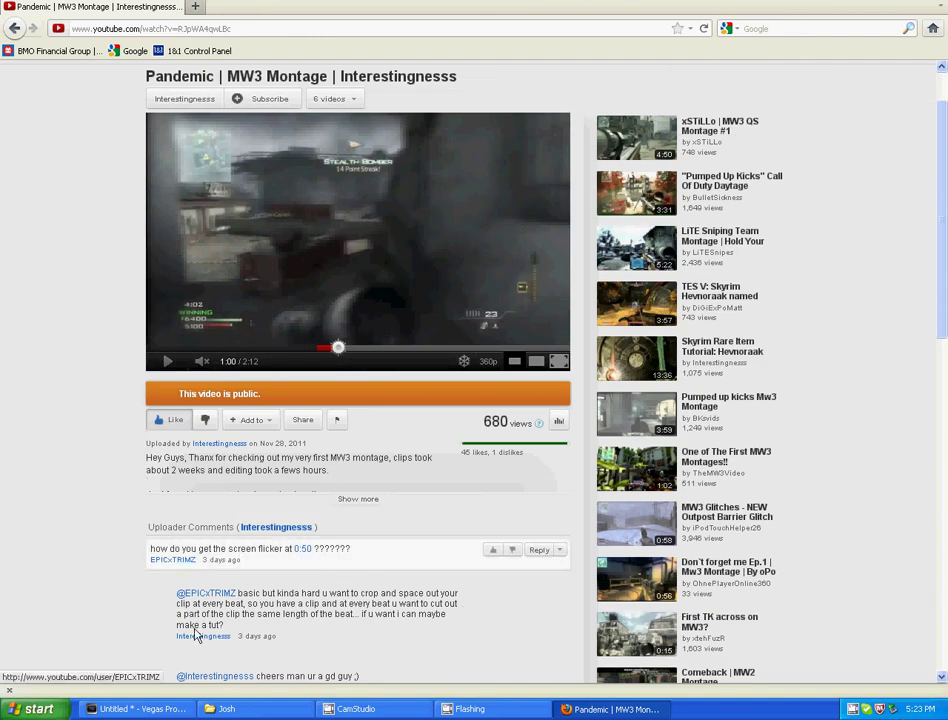
{"action": "scroll", "coordinate": [72, 592], "scroll_direction": "up", "scroll_amount": 1}
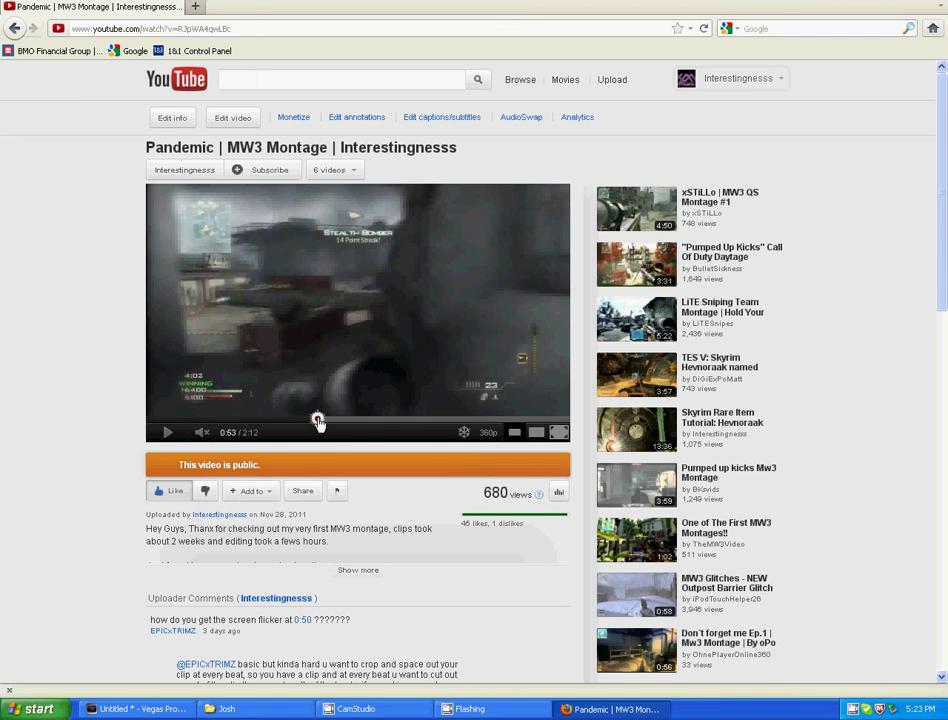
{"action": "left_click", "coordinate": [318, 421]}
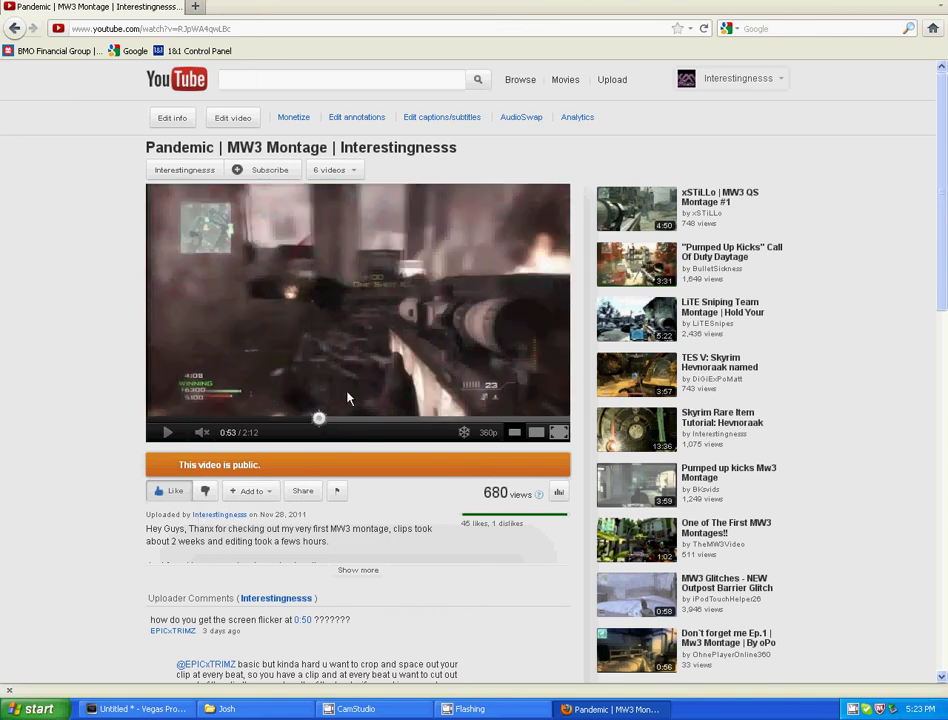
{"action": "mouse_move", "coordinate": [208, 441]}
{"action": "left_click", "coordinate": [167, 436]}
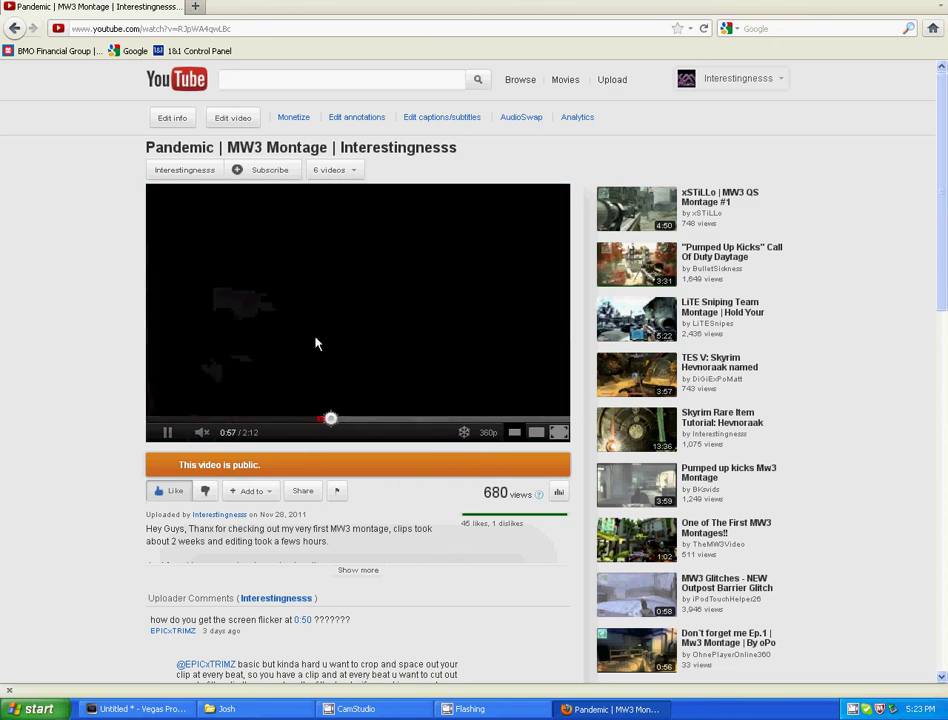
{"action": "left_click", "coordinate": [167, 432]}
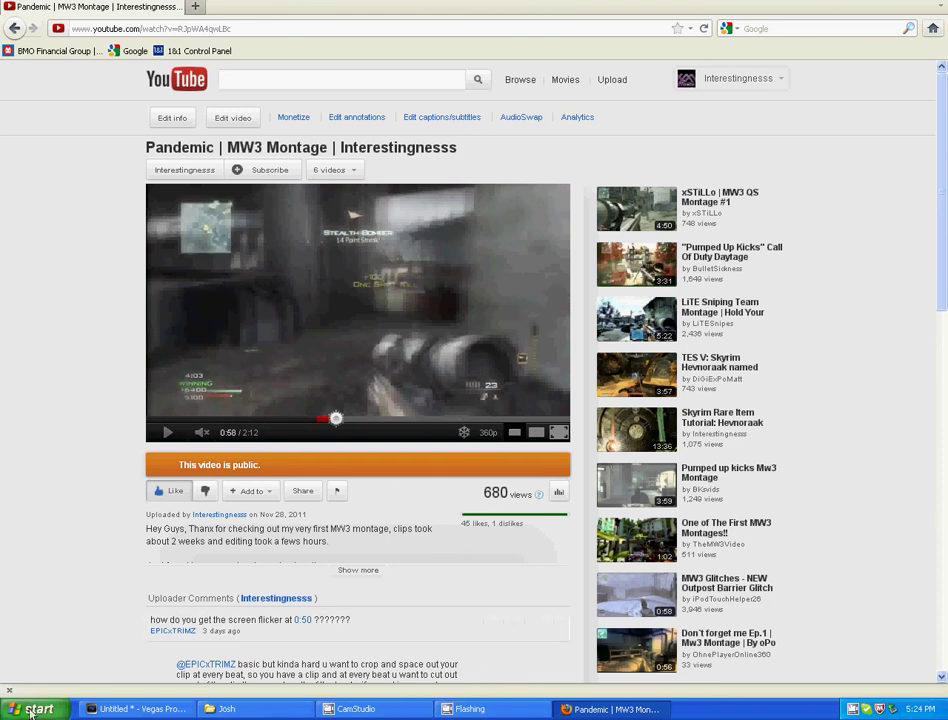
Return to Vegas Pro, place the 2011_12_20 gameplay clip at the start of the timeline, and slightly extend its end
{"action": "left_click", "coordinate": [116, 710]}
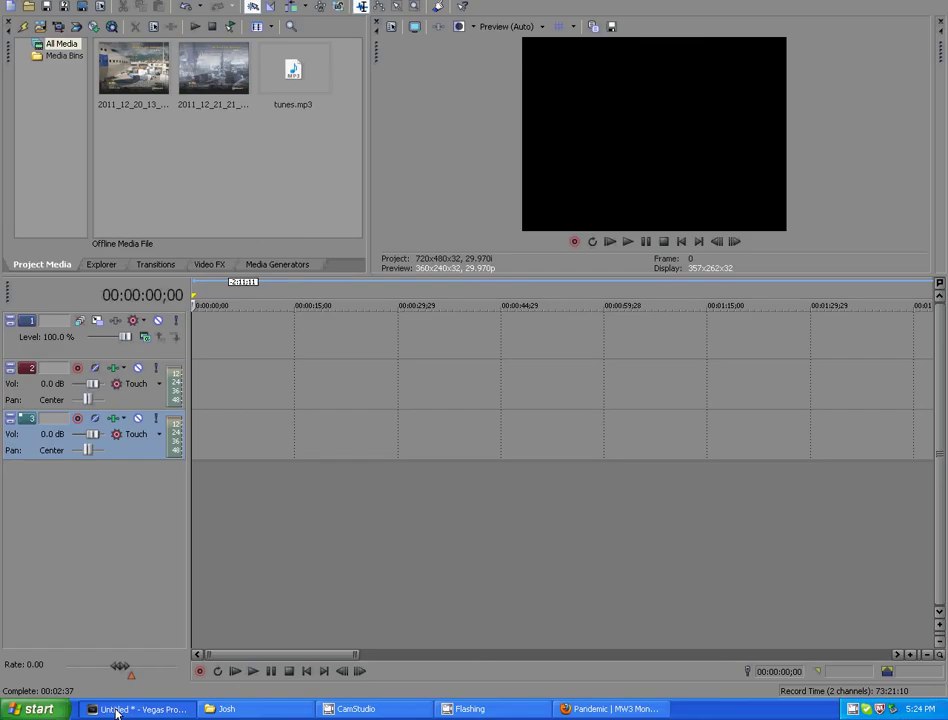
{"action": "left_click_drag", "start_coordinate": [133, 68], "coordinate": [275, 355]}
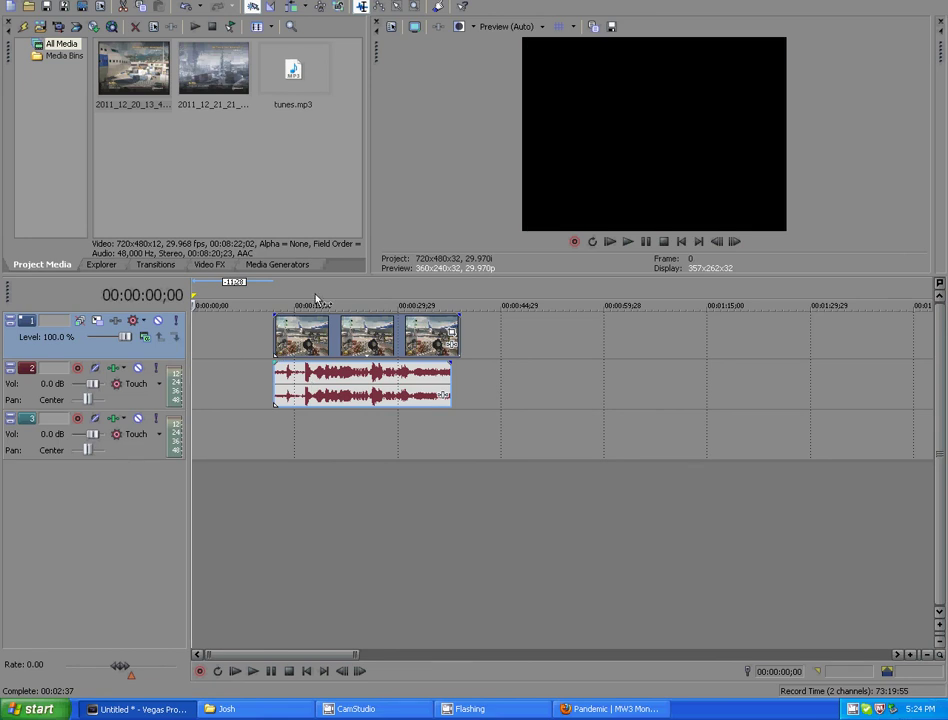
{"action": "left_click_drag", "start_coordinate": [337, 352], "coordinate": [243, 367]}
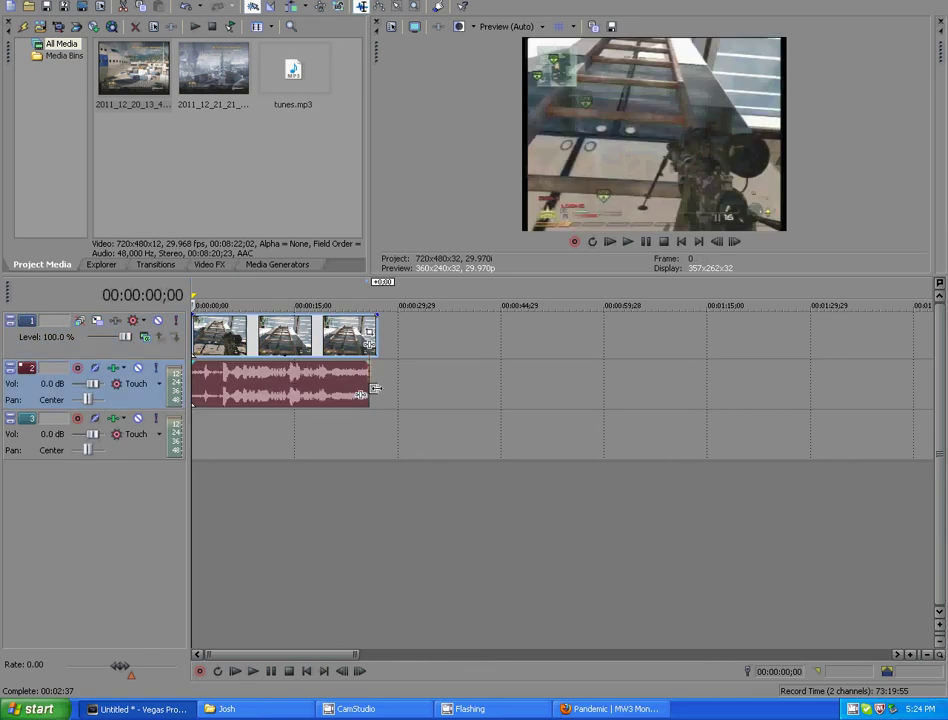
{"action": "left_click_drag", "start_coordinate": [381, 388], "coordinate": [394, 393]}
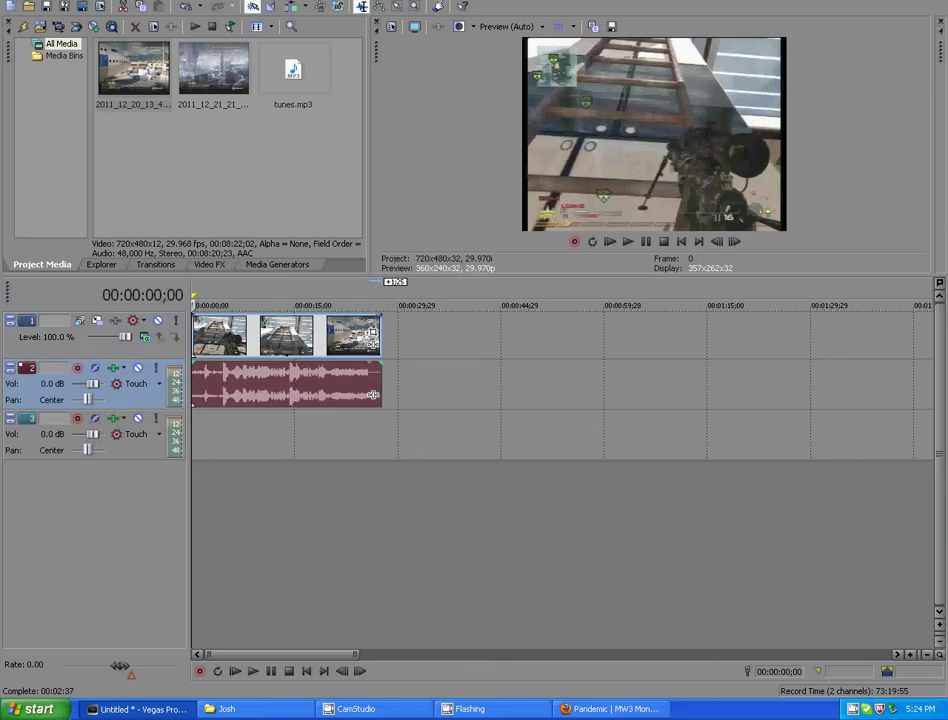
Add tunes.mp3 to track 3 at the start of the timeline and lower that track's volume to -28.0 dB
{"action": "left_click_drag", "start_coordinate": [283, 76], "coordinate": [197, 442]}
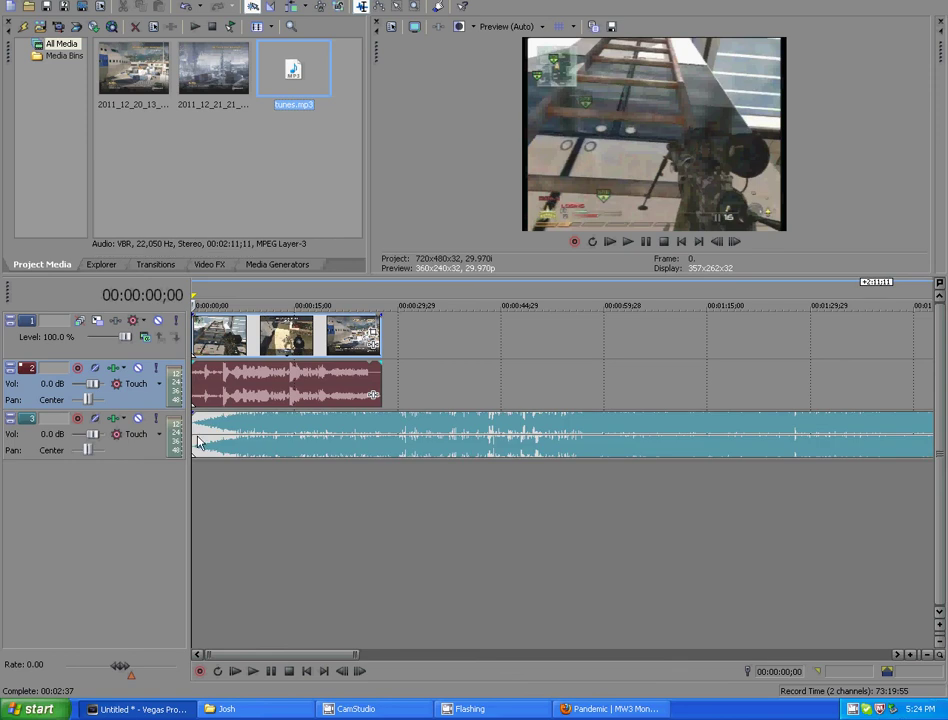
{"action": "left_click_drag", "start_coordinate": [91, 434], "coordinate": [78, 436]}
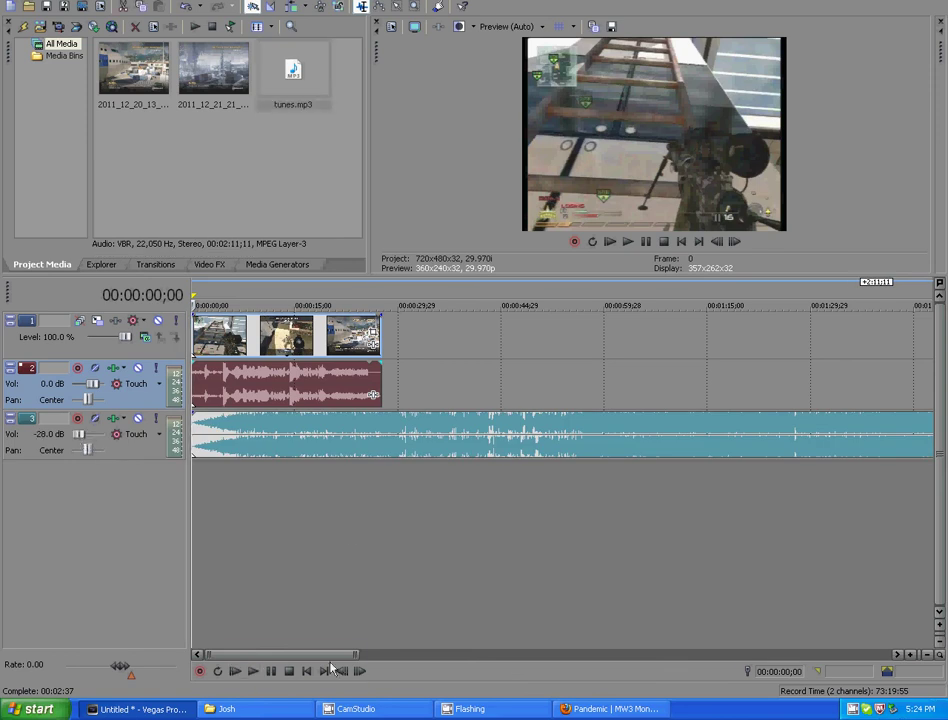
Split the music on track 3 at 00:00:50;24
{"action": "left_click_drag", "start_coordinate": [338, 655], "coordinate": [265, 653]}
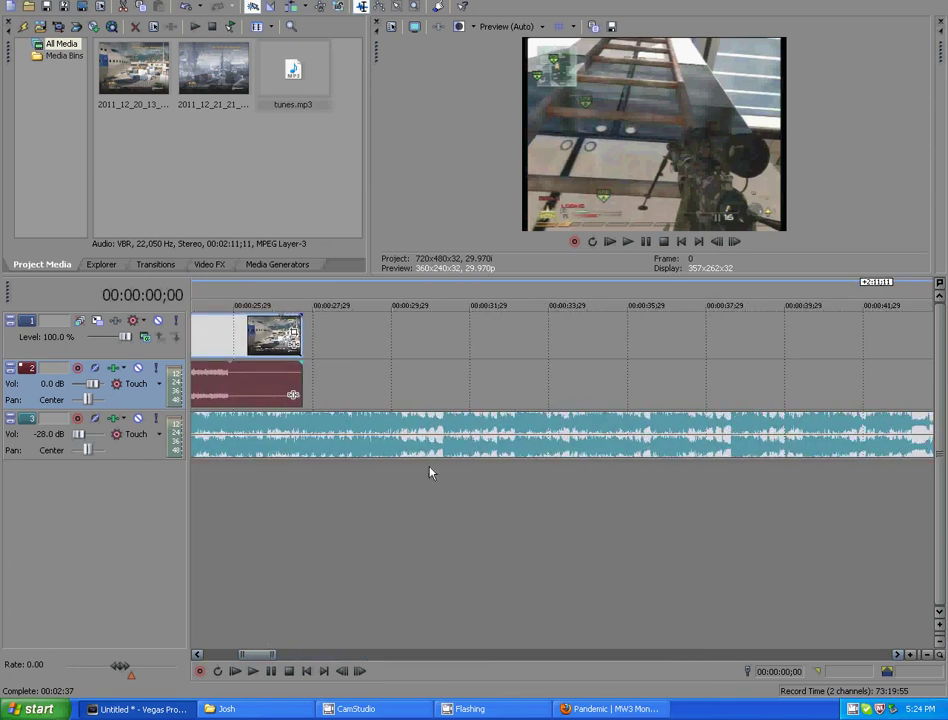
{"action": "left_click_drag", "start_coordinate": [257, 654], "coordinate": [265, 658]}
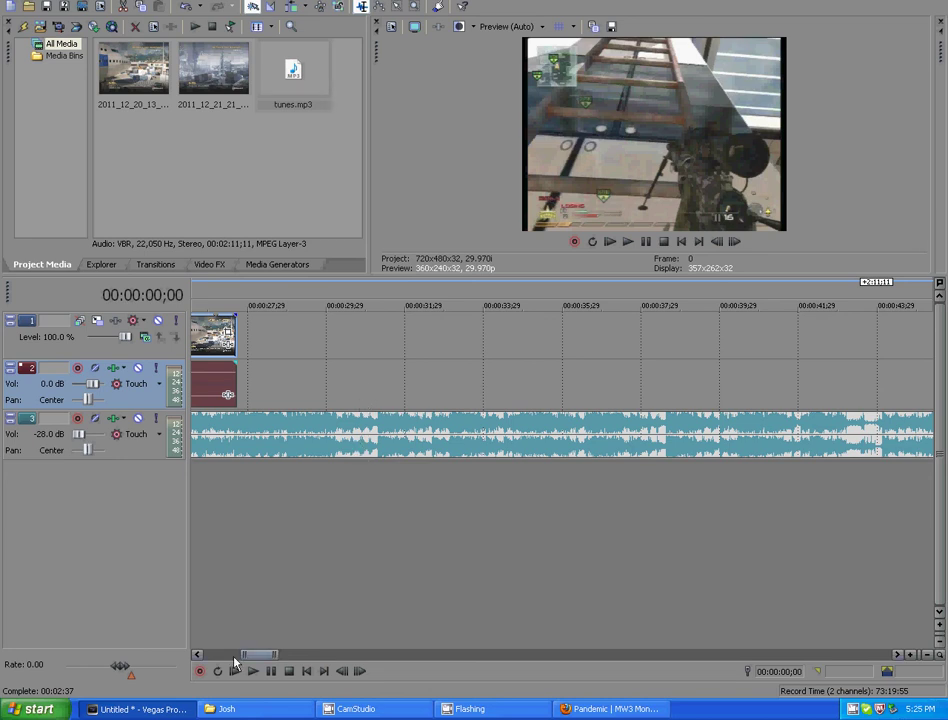
{"action": "left_click_drag", "start_coordinate": [261, 656], "coordinate": [297, 657]}
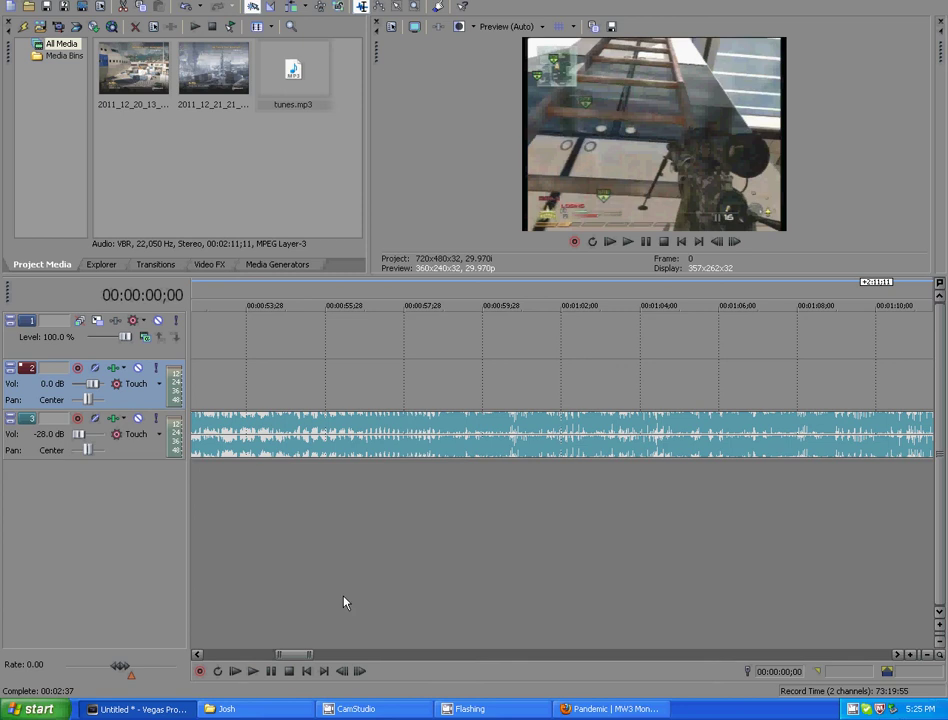
{"action": "scroll", "coordinate": [214, 482], "scroll_direction": "left", "scroll_amount": 1}
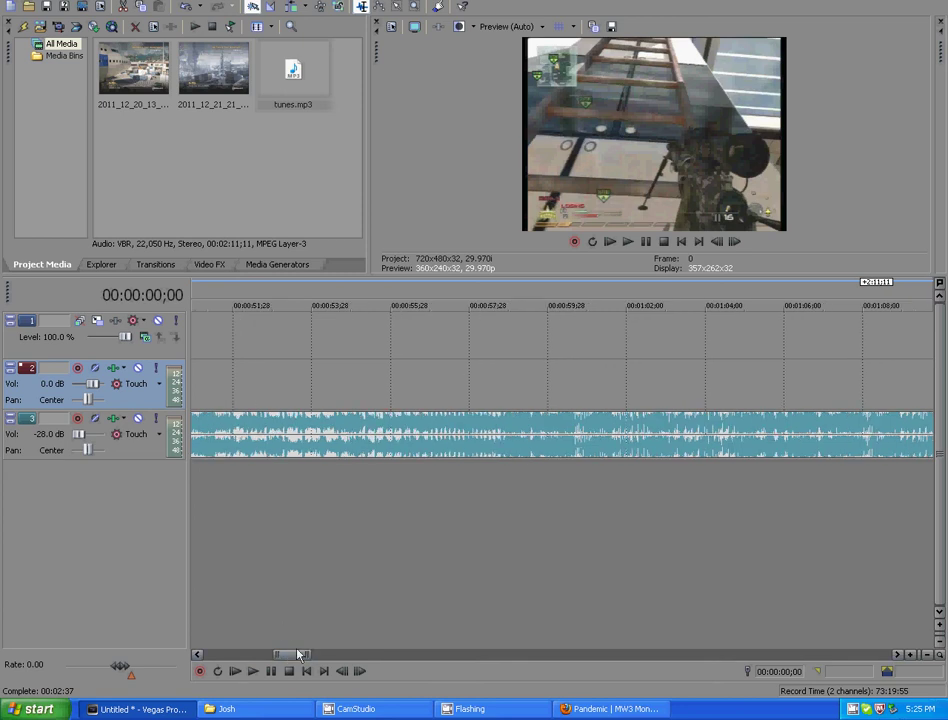
{"action": "scroll", "coordinate": [298, 660], "scroll_direction": "left", "scroll_amount": 1}
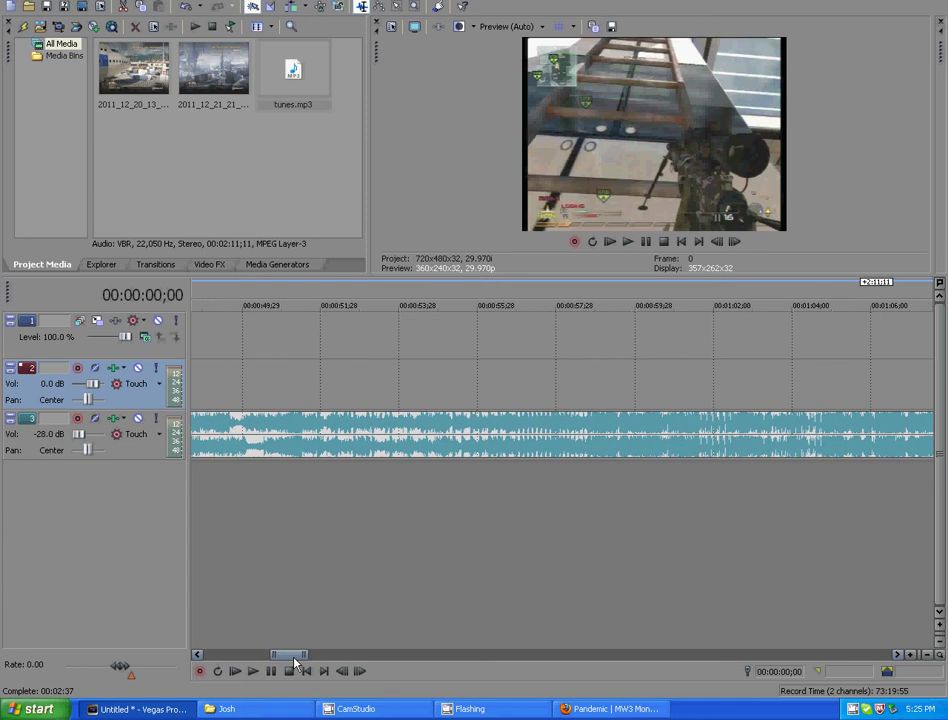
{"action": "left_click", "coordinate": [276, 297]}
{"action": "left_click", "coordinate": [276, 444]}
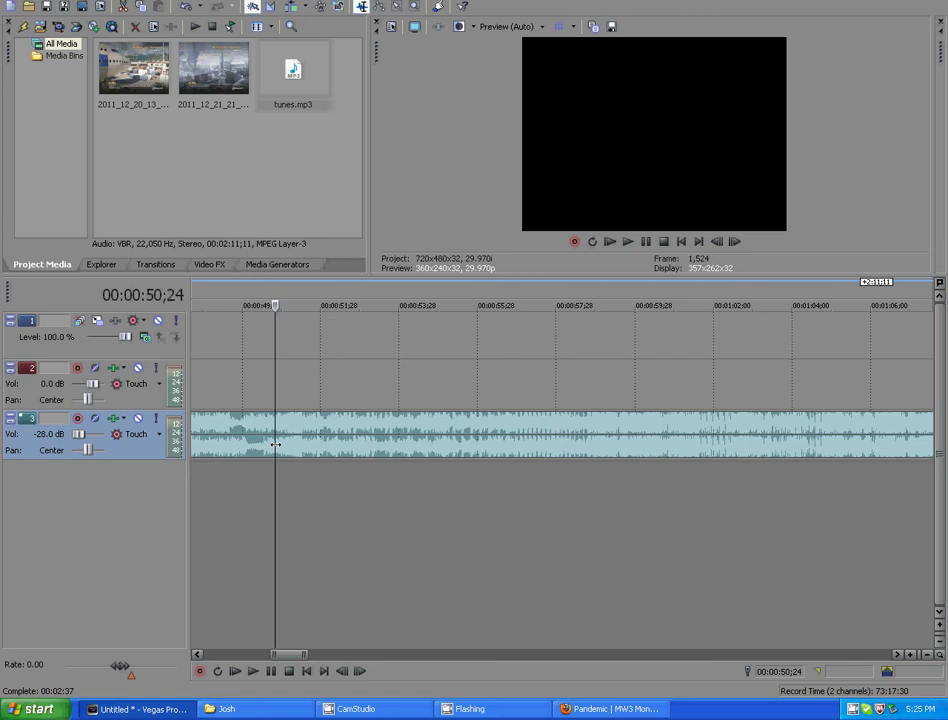
{"action": "key", "text": "s"}
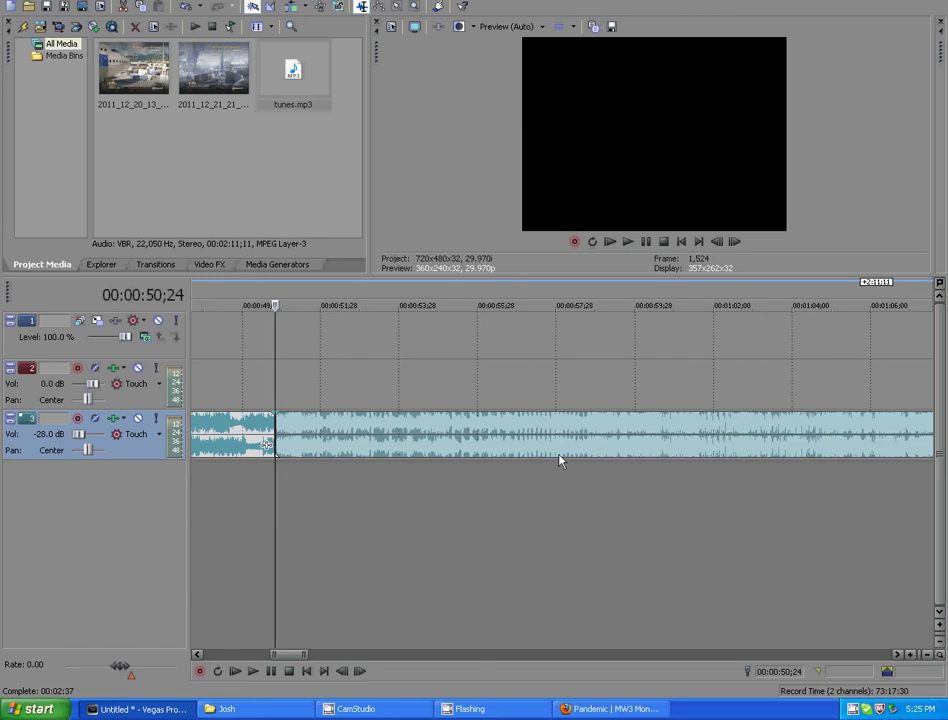
Split the music again at 00:00:59;00 and delete the portions before and after the middle section
{"action": "left_click", "coordinate": [598, 294]}
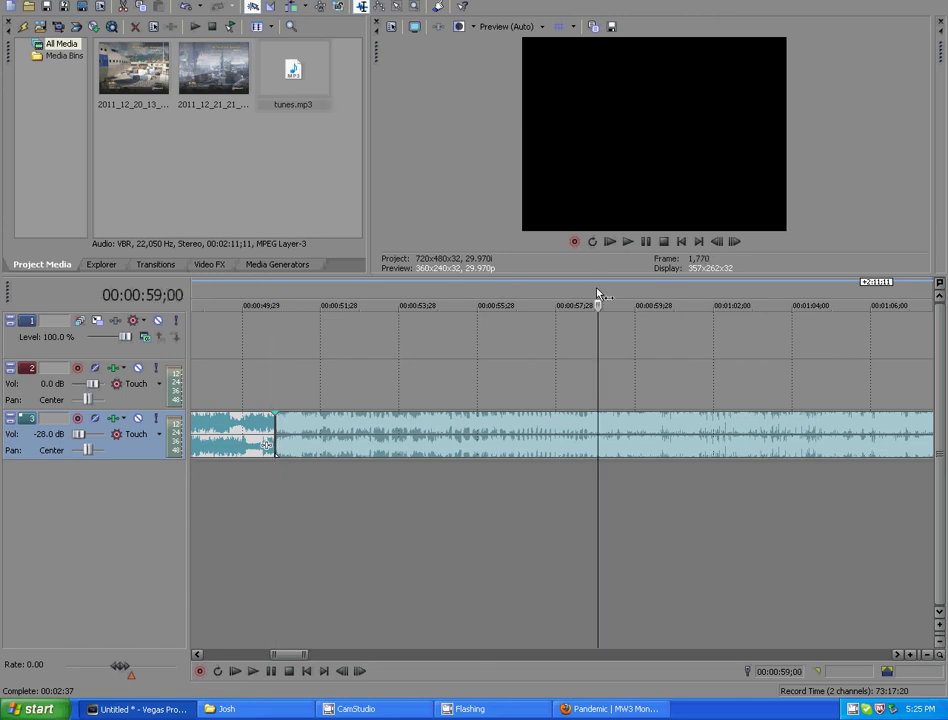
{"action": "key", "text": "s"}
{"action": "right_click", "coordinate": [760, 441]}
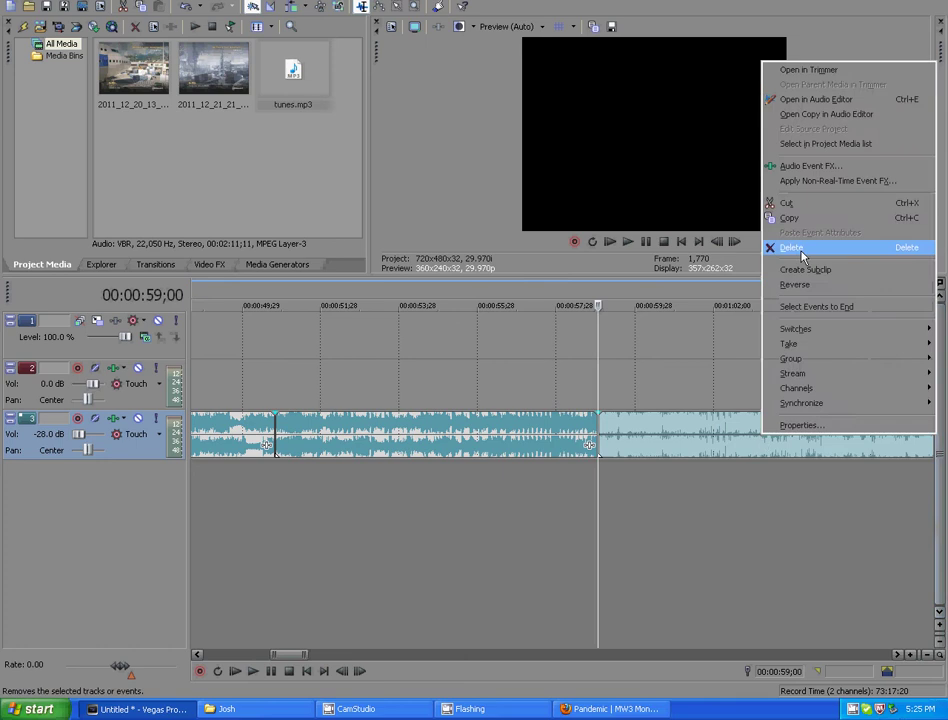
{"action": "left_click", "coordinate": [785, 245]}
{"action": "right_click", "coordinate": [241, 433]}
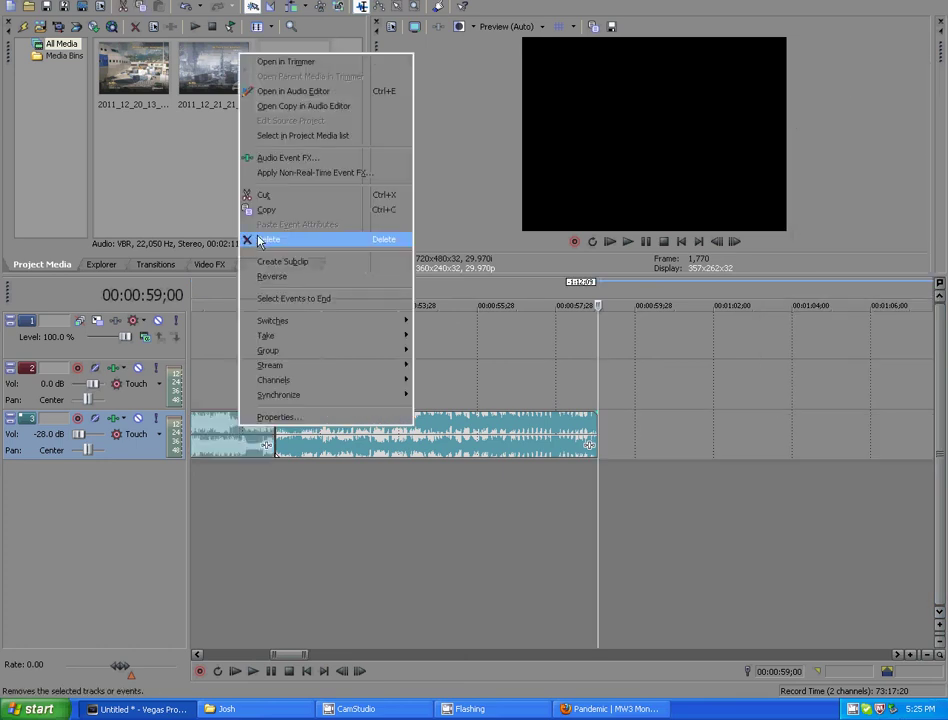
{"action": "left_click", "coordinate": [250, 246]}
Trim the opening of the gameplay clip and align both the clip and the music excerpt with the timeline start
{"action": "left_click_drag", "start_coordinate": [285, 437], "coordinate": [228, 440]}
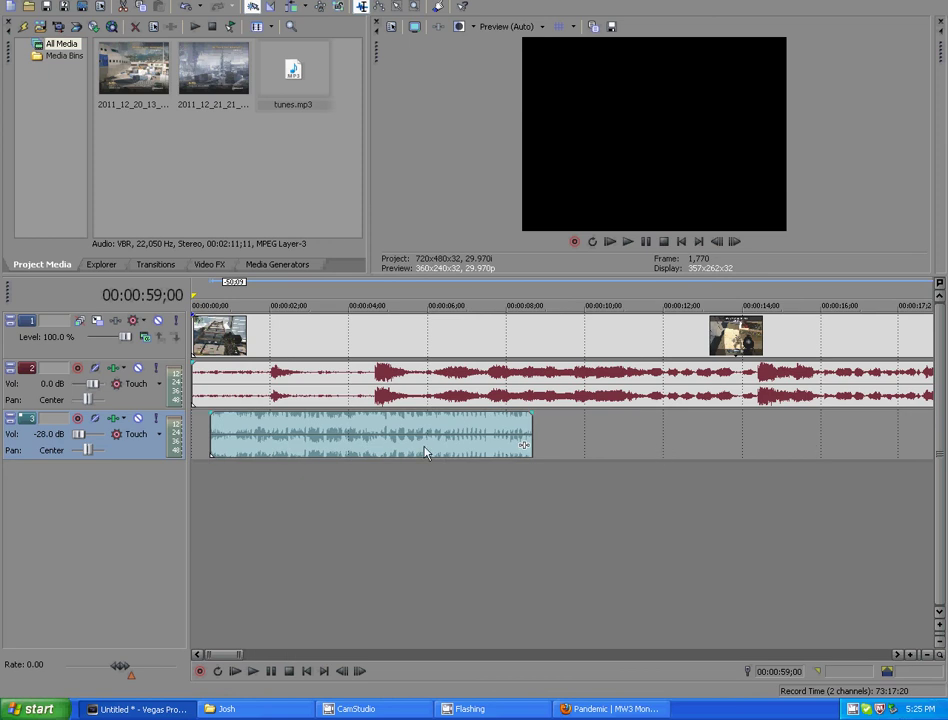
{"action": "left_click_drag", "start_coordinate": [425, 449], "coordinate": [668, 444]}
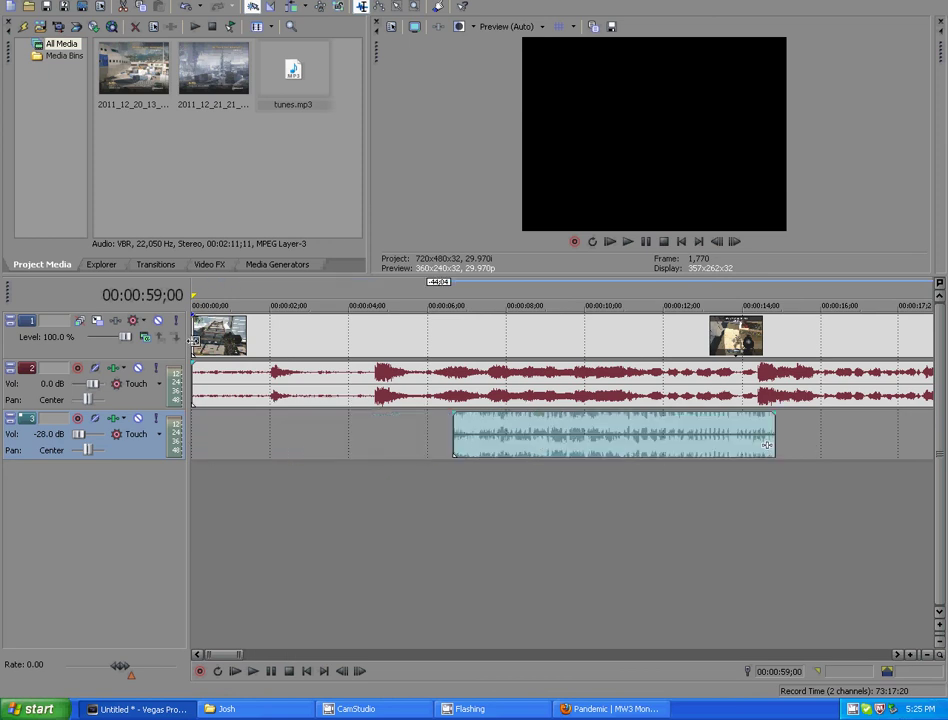
{"action": "left_click", "coordinate": [373, 341]}
{"action": "left_click_drag", "start_coordinate": [374, 341], "coordinate": [646, 341]}
{"action": "left_click_drag", "start_coordinate": [798, 340], "coordinate": [343, 340]}
{"action": "left_click_drag", "start_coordinate": [573, 435], "coordinate": [312, 436]}
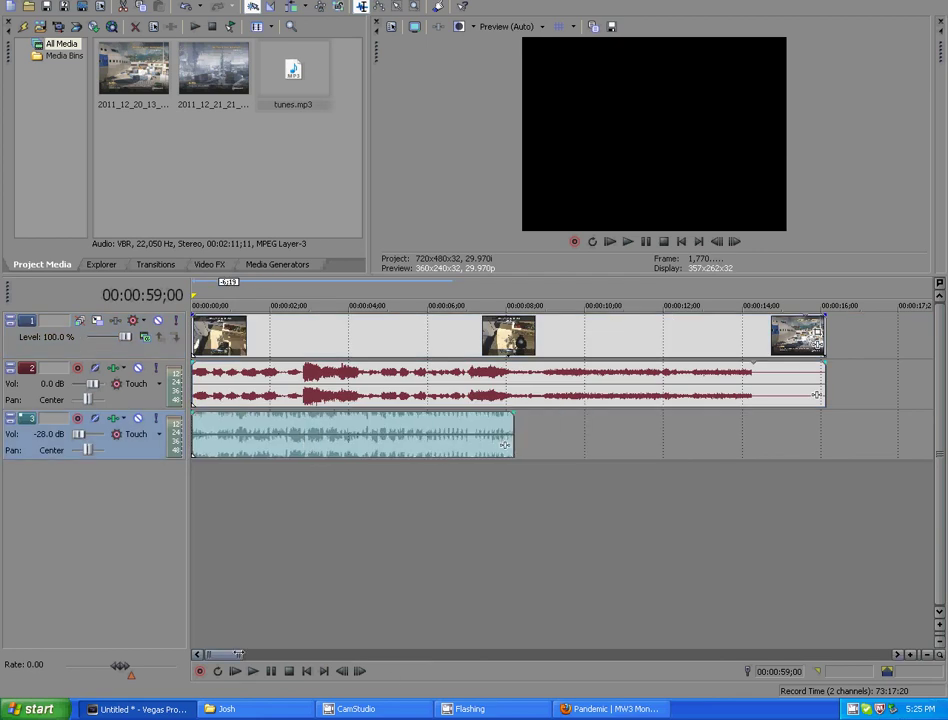
Split the gameplay clip with its audio at the music beat at 00:00:04;08
{"action": "mouse_move", "coordinate": [216, 656]}
{"action": "left_mouse_down"}
{"action": "mouse_move", "coordinate": [231, 660]}
{"action": "mouse_move", "coordinate": [216, 654]}
{"action": "mouse_move", "coordinate": [225, 655]}
{"action": "left_mouse_up"}
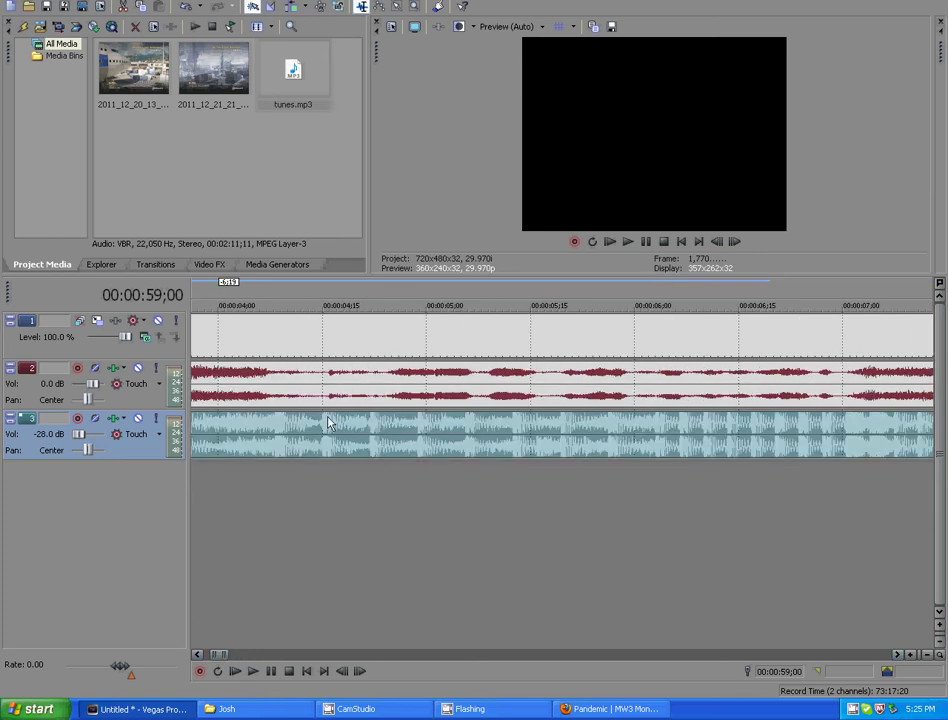
{"action": "left_click", "coordinate": [281, 306]}
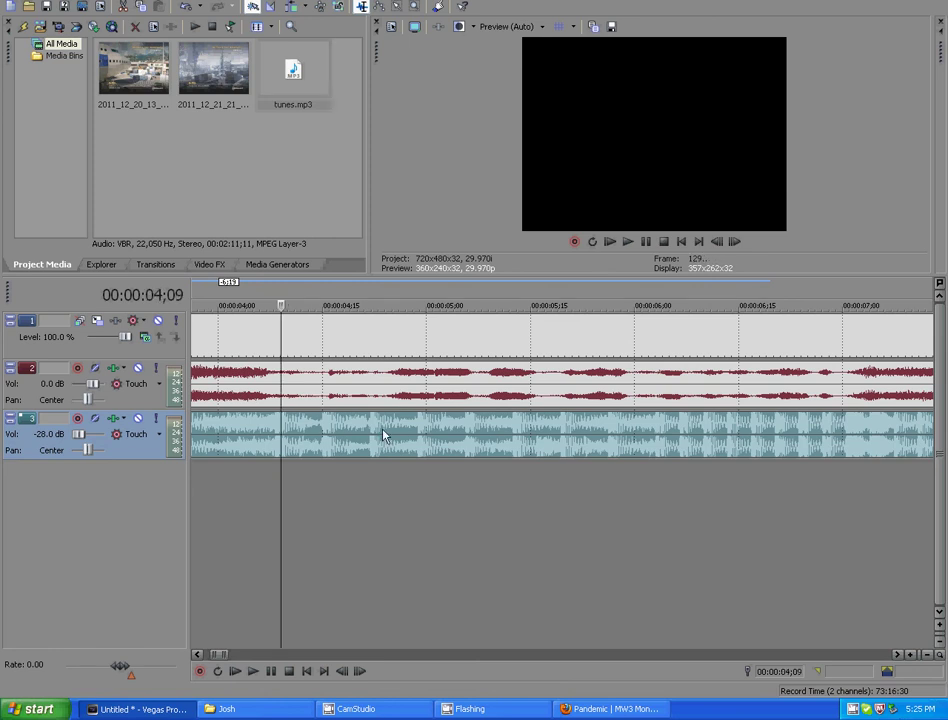
{"action": "left_click", "coordinate": [274, 304]}
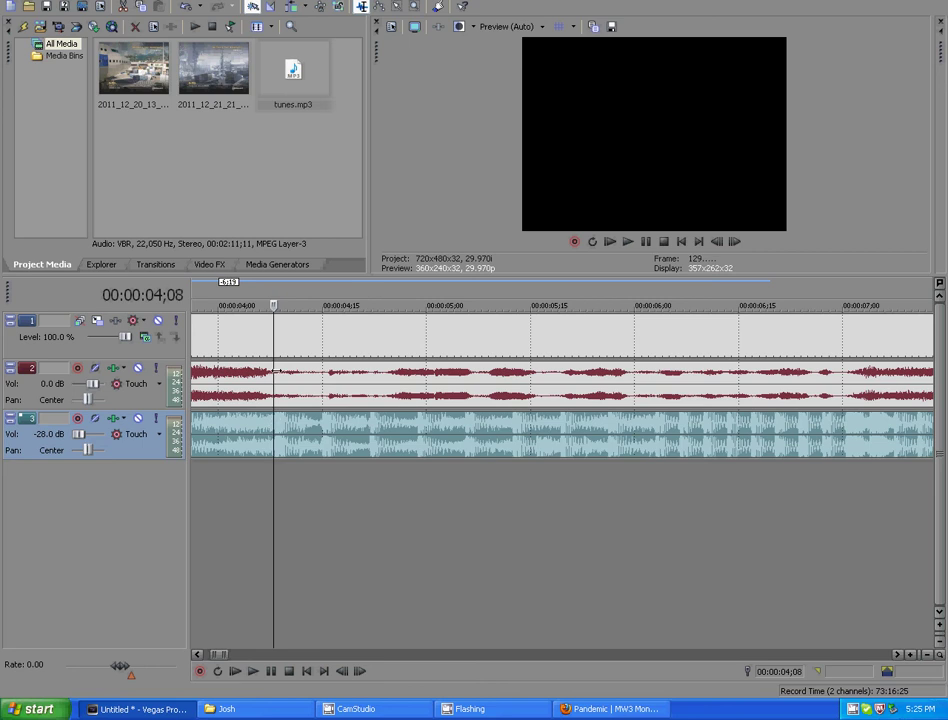
{"action": "left_click", "coordinate": [275, 338]}
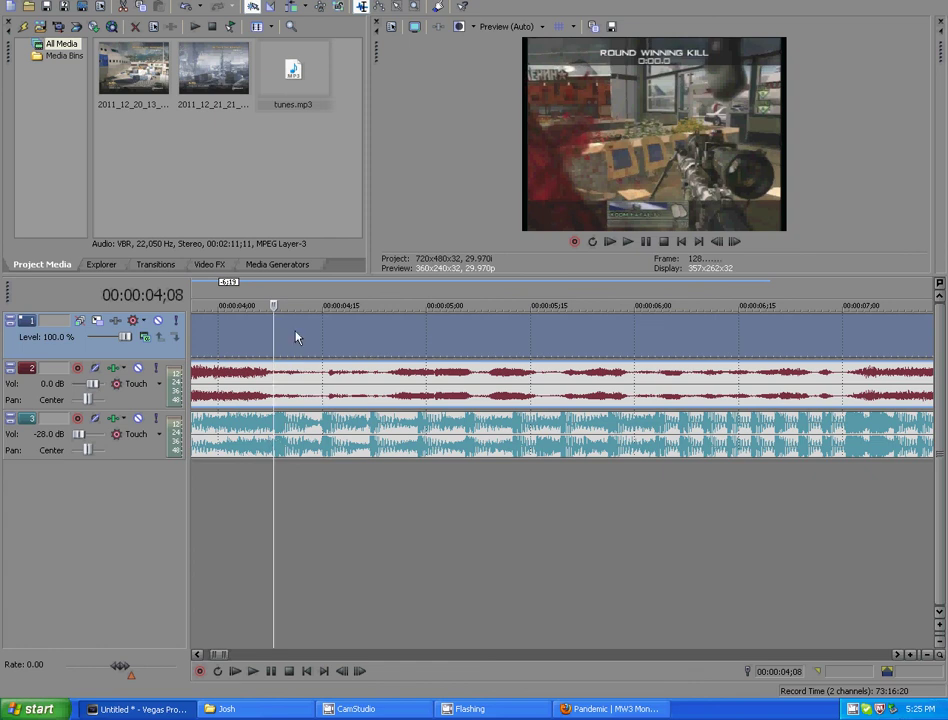
{"action": "key", "text": "s"}
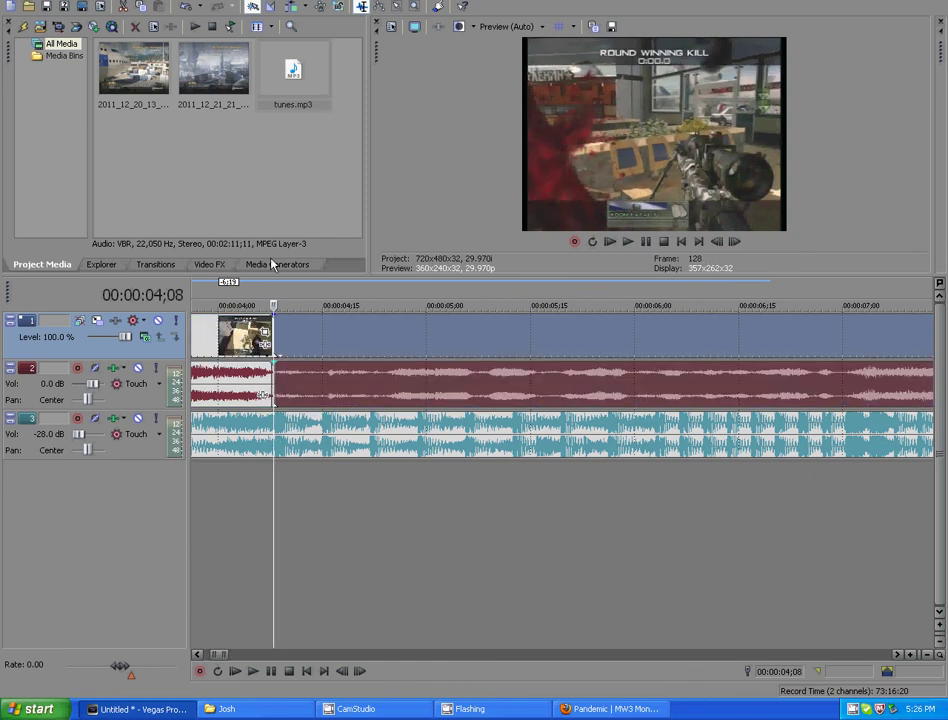
Cut out the gameplay footage and its audio between 00:00:04;08 and 00:00:04;10, leaving a gap for the flicker
{"action": "left_click_drag", "start_coordinate": [274, 303], "coordinate": [287, 303]}
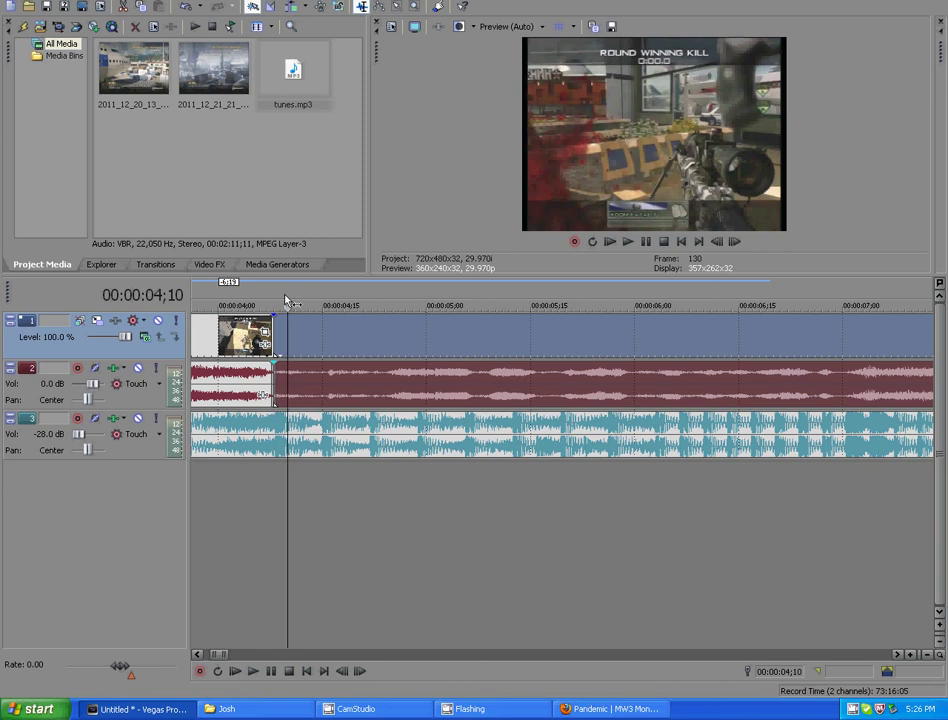
{"action": "key", "text": "Left"}
{"action": "key", "text": "Right"}
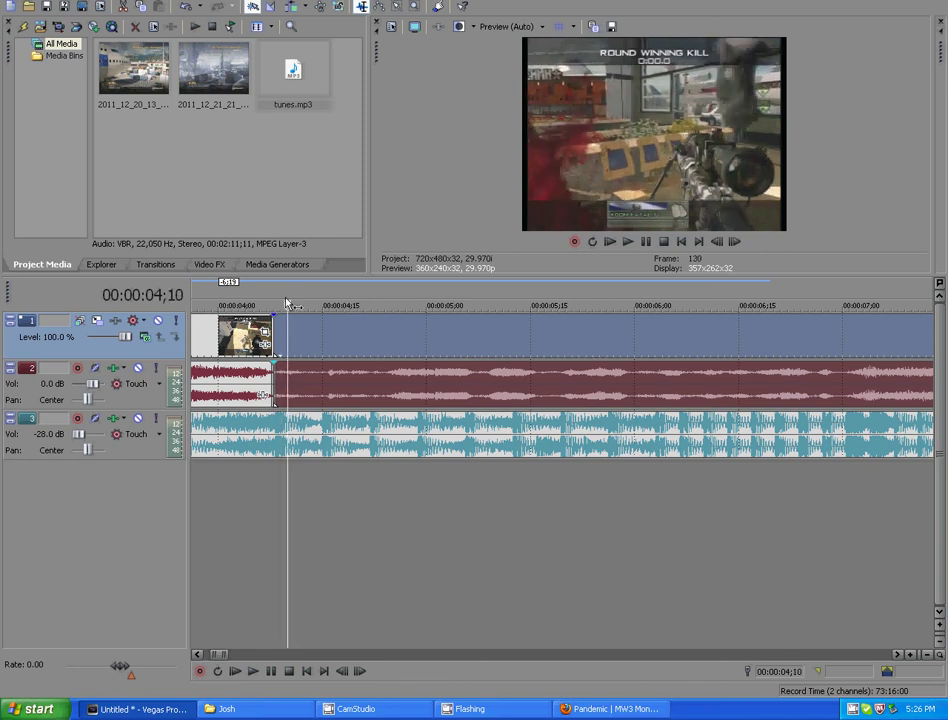
{"action": "key", "text": "ctrl+z"}
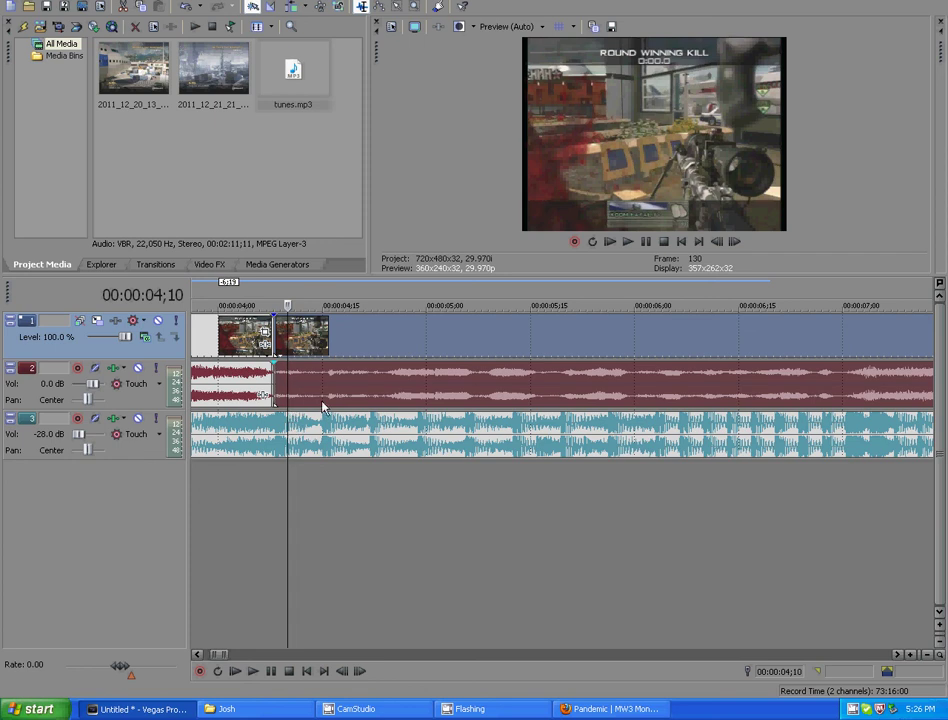
{"action": "right_click", "coordinate": [283, 327]}
{"action": "left_click", "coordinate": [312, 518]}
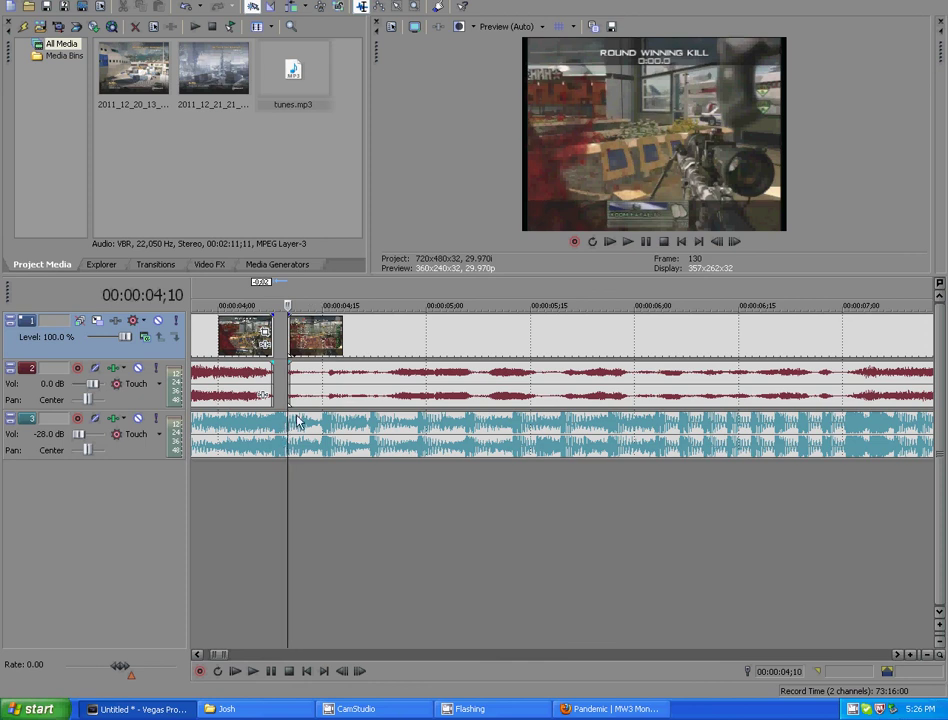
Split the gameplay clip and its audio at the music beat at 00:00:04;15
{"action": "left_click", "coordinate": [323, 293]}
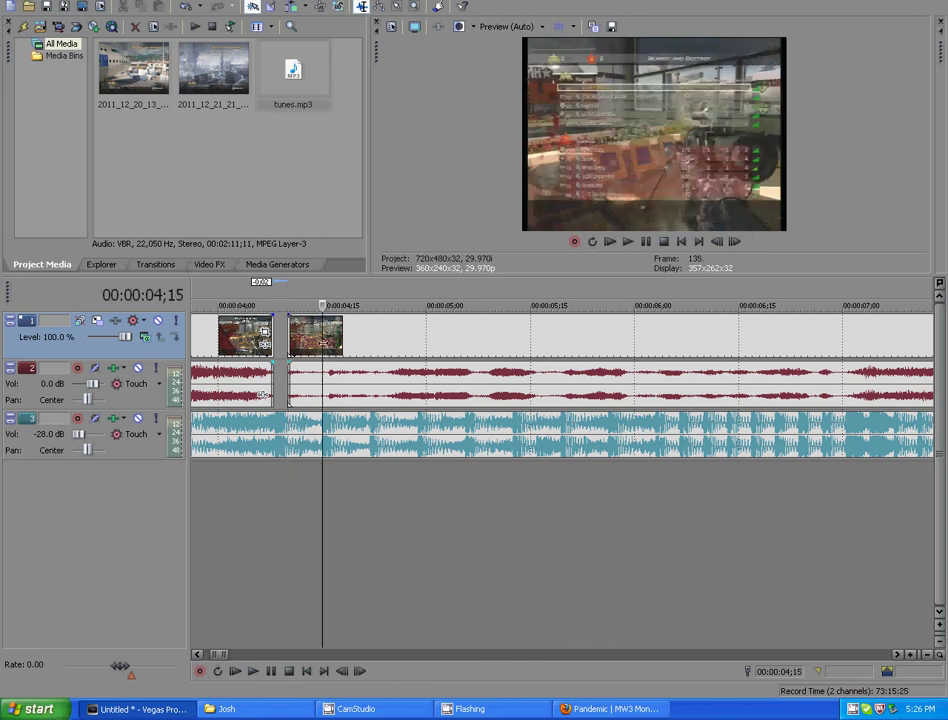
{"action": "left_click", "coordinate": [322, 342]}
{"action": "key", "text": "s"}
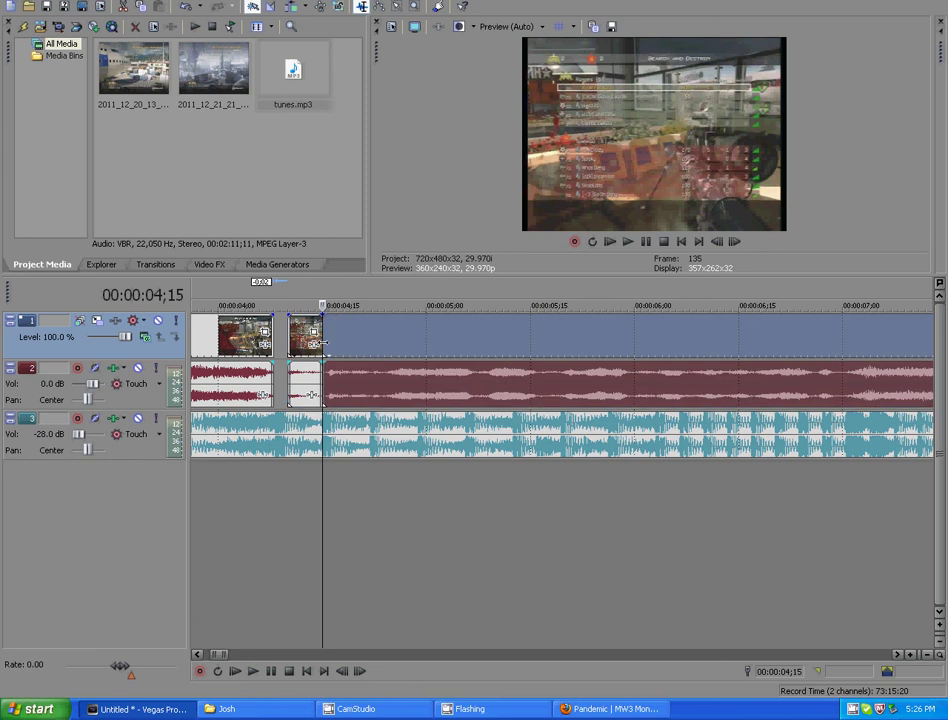
Remove the gameplay footage and its audio between 00:00:04;15 and 00:00:04;16, leaving a one-frame gap
{"action": "left_click", "coordinate": [330, 298]}
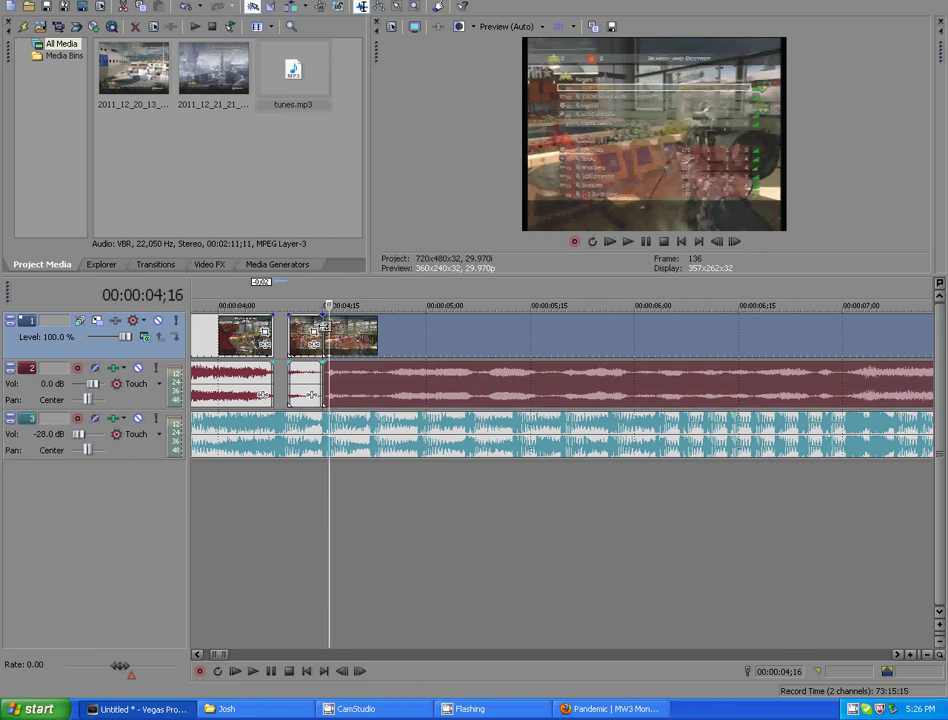
{"action": "left_click_drag", "start_coordinate": [323, 328], "coordinate": [329, 331]}
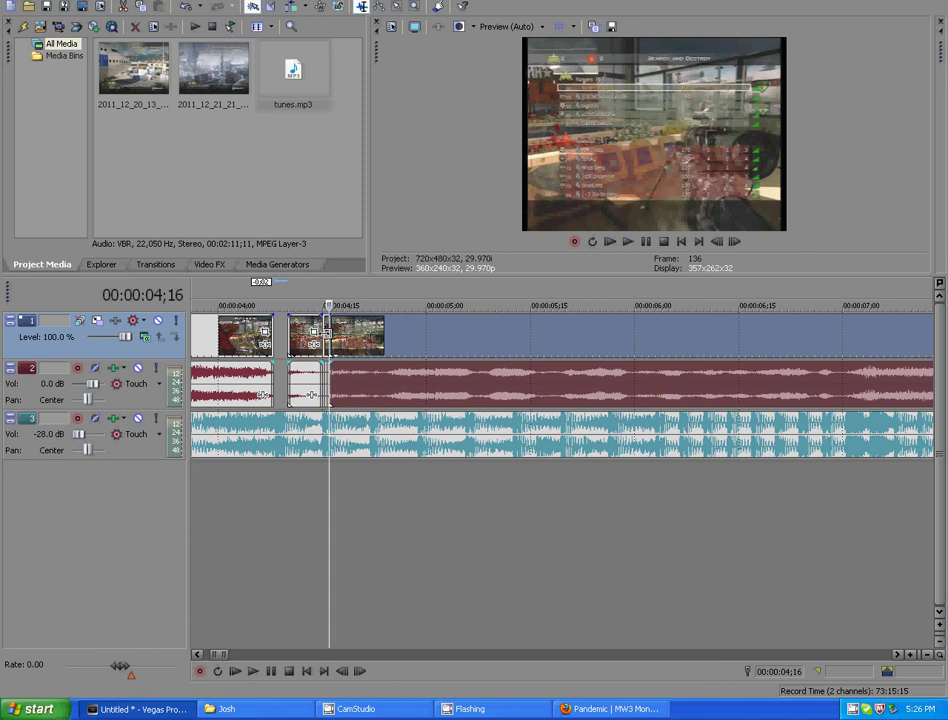
{"action": "right_click", "coordinate": [328, 335]}
{"action": "left_click", "coordinate": [354, 519]}
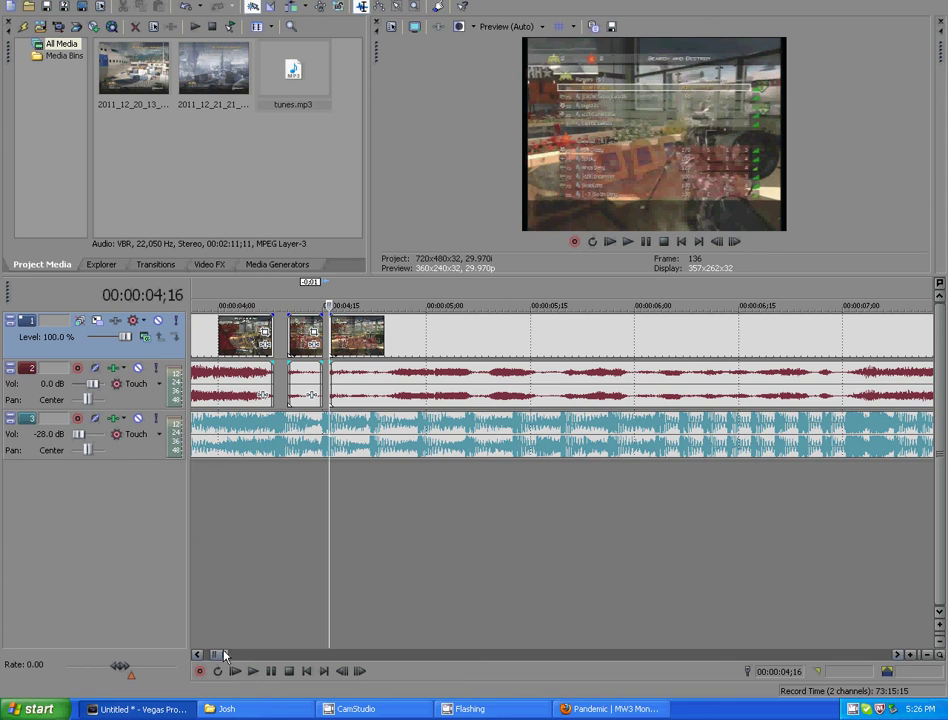
Split the gameplay clip with its audio near the music beat at 00:00:06;14
{"action": "scroll", "coordinate": [247, 634], "scroll_direction": "down", "scroll_amount": 2}
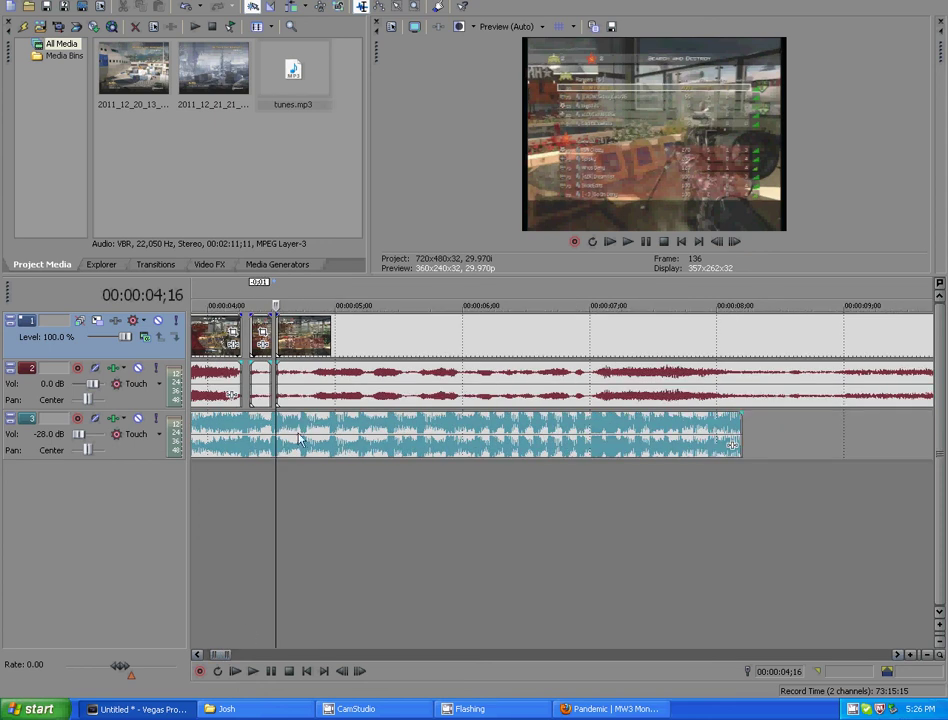
{"action": "left_click_drag", "start_coordinate": [219, 656], "coordinate": [236, 655]}
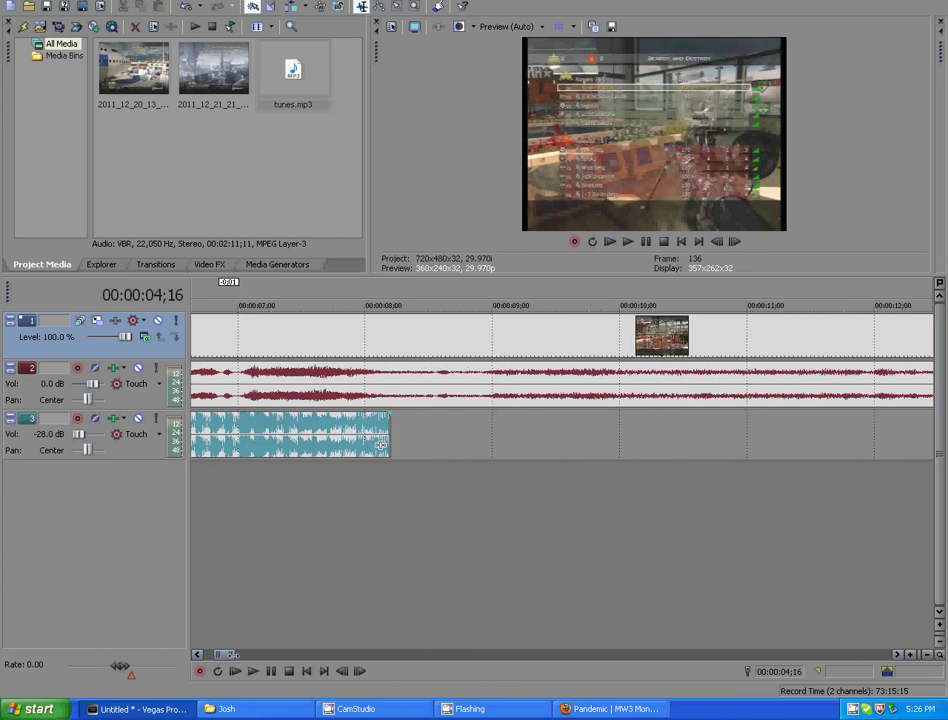
{"action": "scroll", "coordinate": [380, 444], "scroll_direction": "up", "scroll_amount": 6}
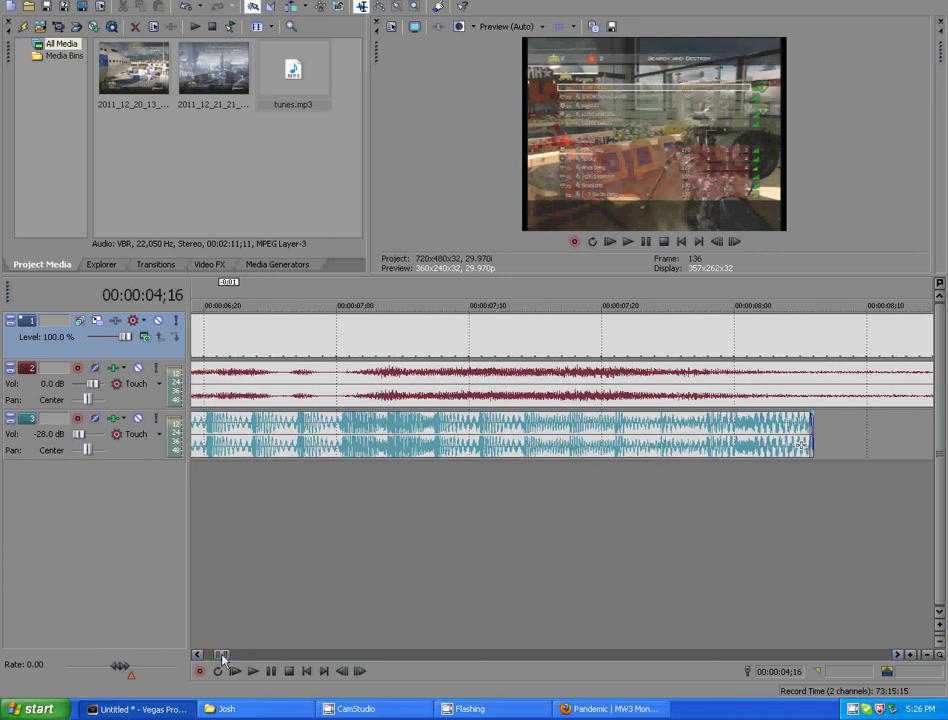
{"action": "left_click_drag", "start_coordinate": [224, 657], "coordinate": [220, 657]}
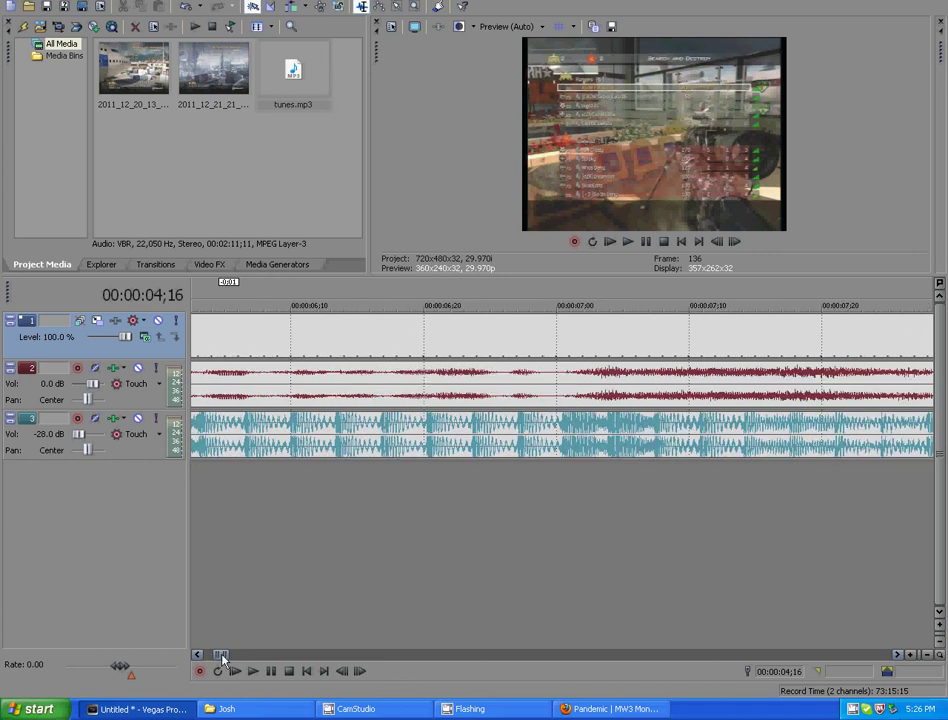
{"action": "left_click", "coordinate": [332, 300]}
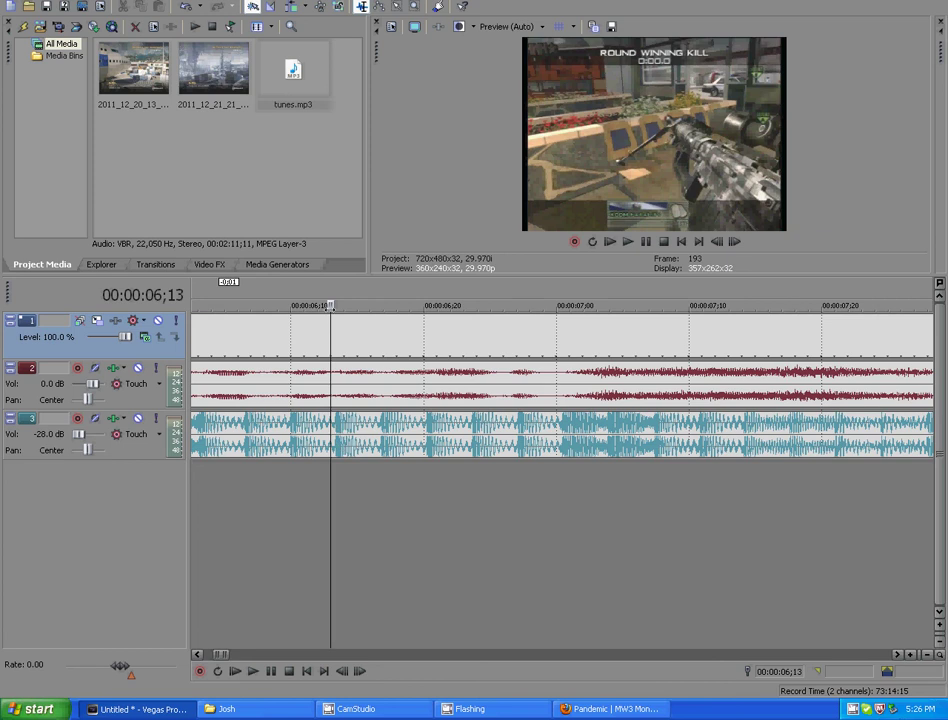
{"action": "left_click", "coordinate": [346, 300]}
{"action": "left_click", "coordinate": [345, 344]}
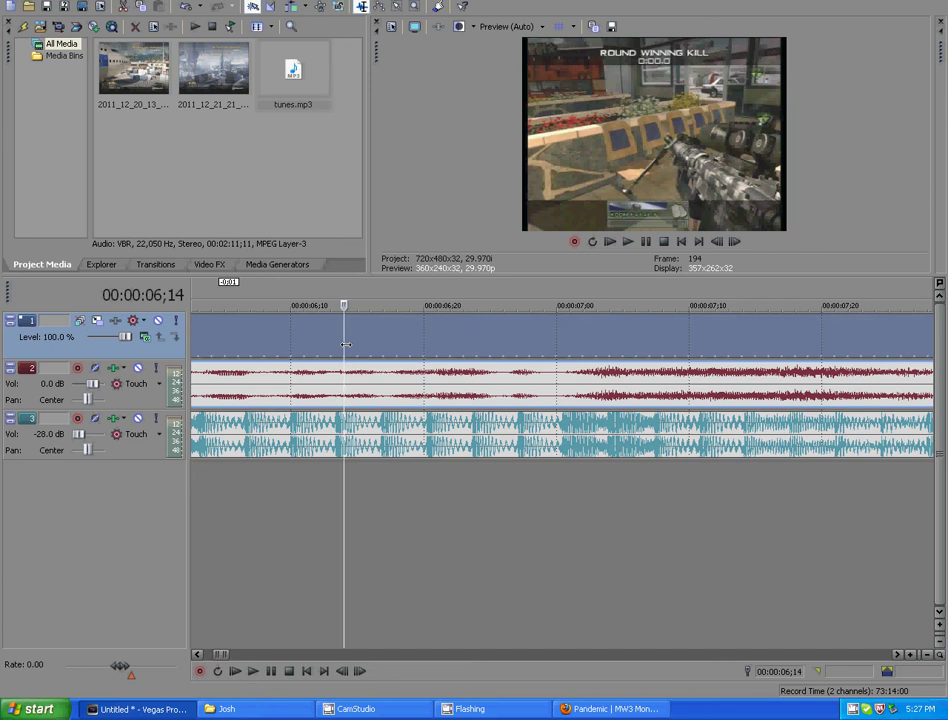
{"action": "key", "text": "s"}
Split the gameplay clip again at 00:00:06;13 and delete the one-frame piece before 00:00:06;14 together with its audio
{"action": "left_click", "coordinate": [331, 300]}
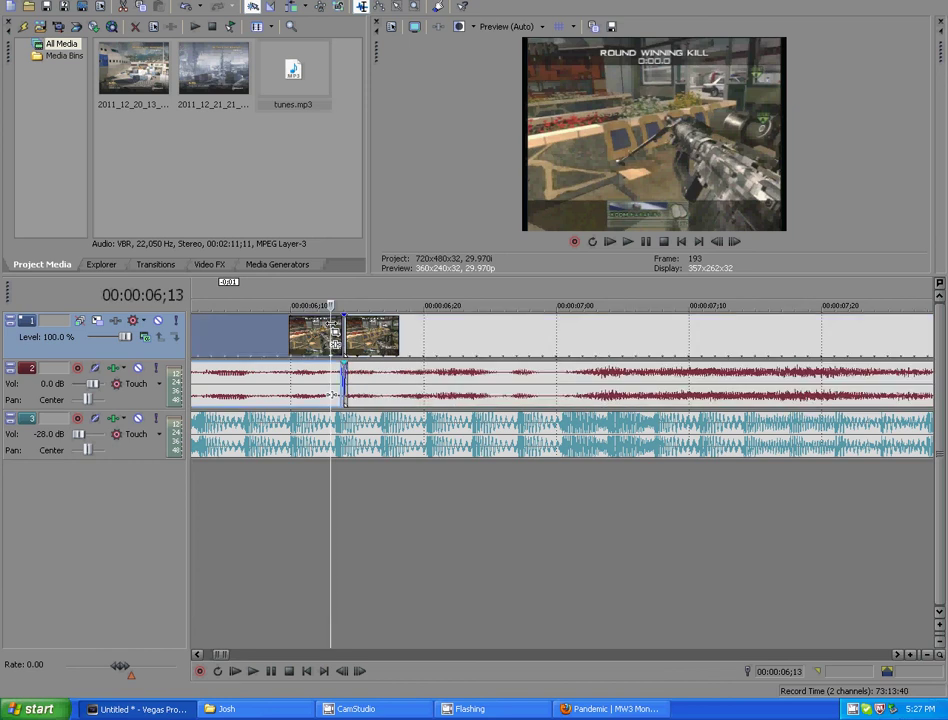
{"action": "key", "text": "s"}
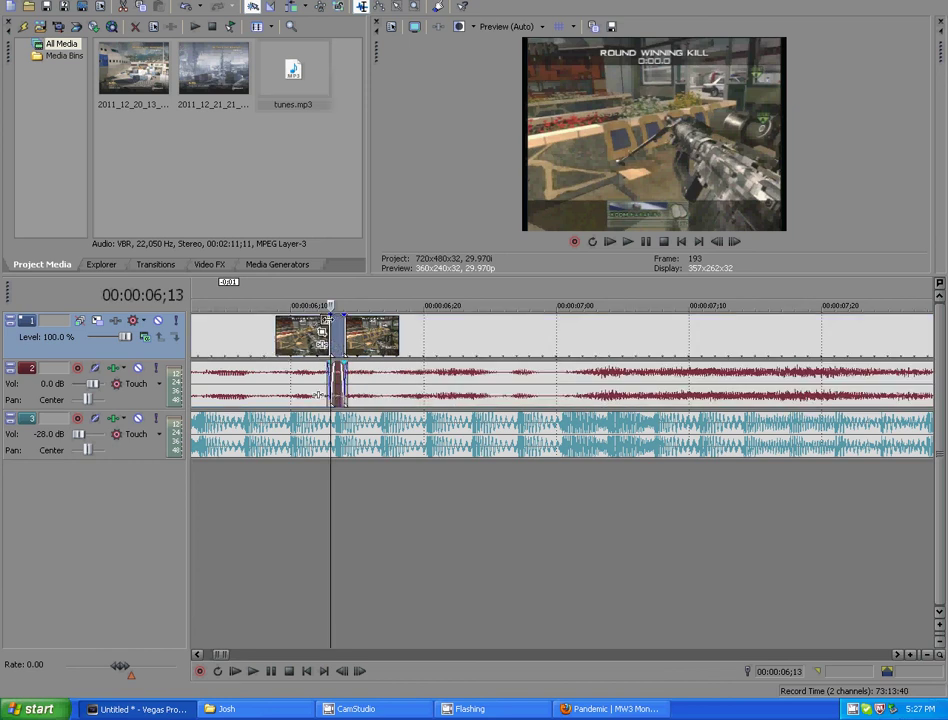
{"action": "right_click", "coordinate": [336, 324]}
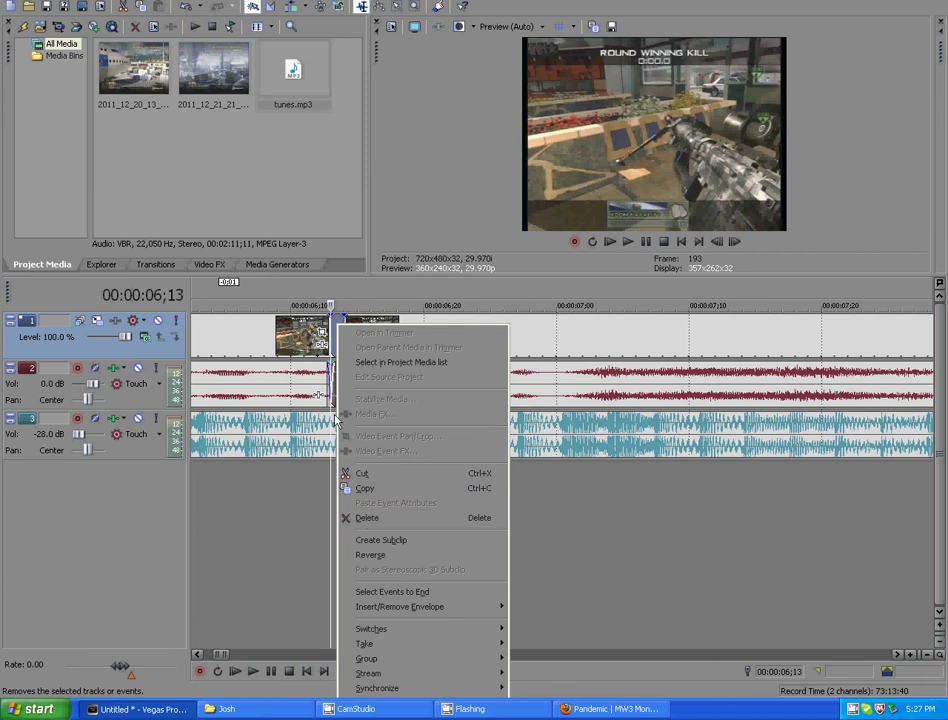
{"action": "key", "text": "Delete"}
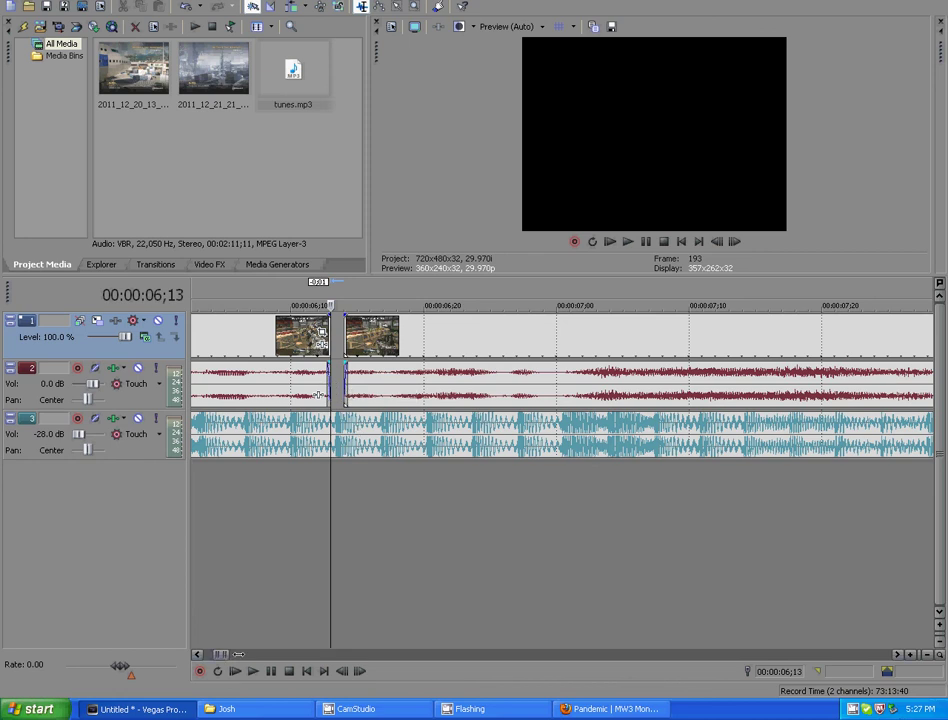
Try muting the gameplay clip's audio track
{"action": "mouse_move", "coordinate": [238, 654]}
{"action": "left_mouse_down"}
{"action": "mouse_move", "coordinate": [258, 654]}
{"action": "mouse_move", "coordinate": [224, 656]}
{"action": "left_mouse_up"}
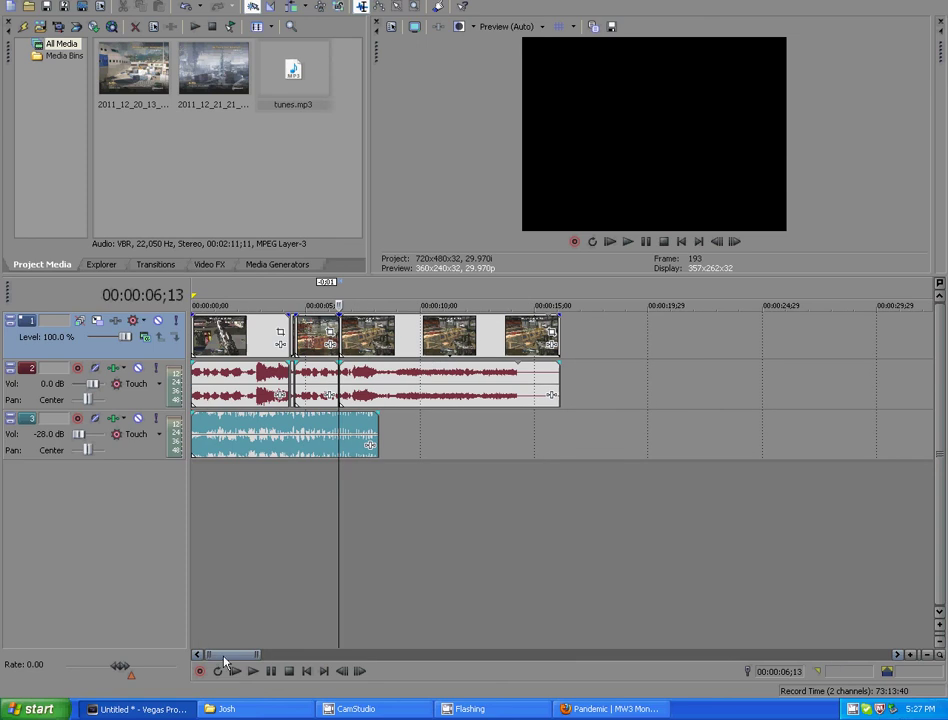
{"action": "left_click", "coordinate": [141, 370]}
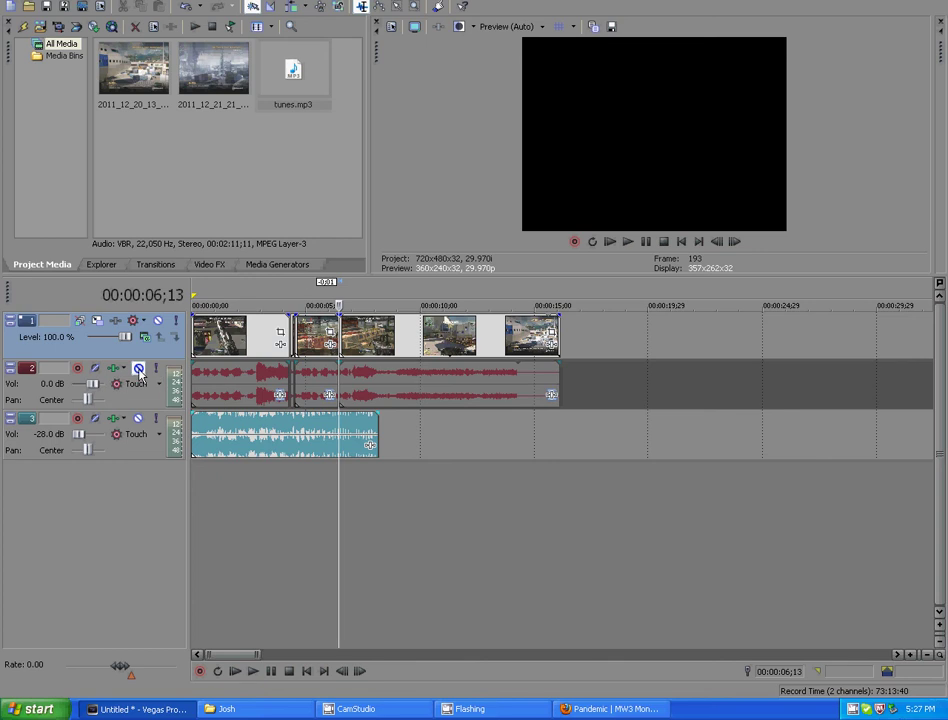
{"action": "left_click", "coordinate": [289, 390]}
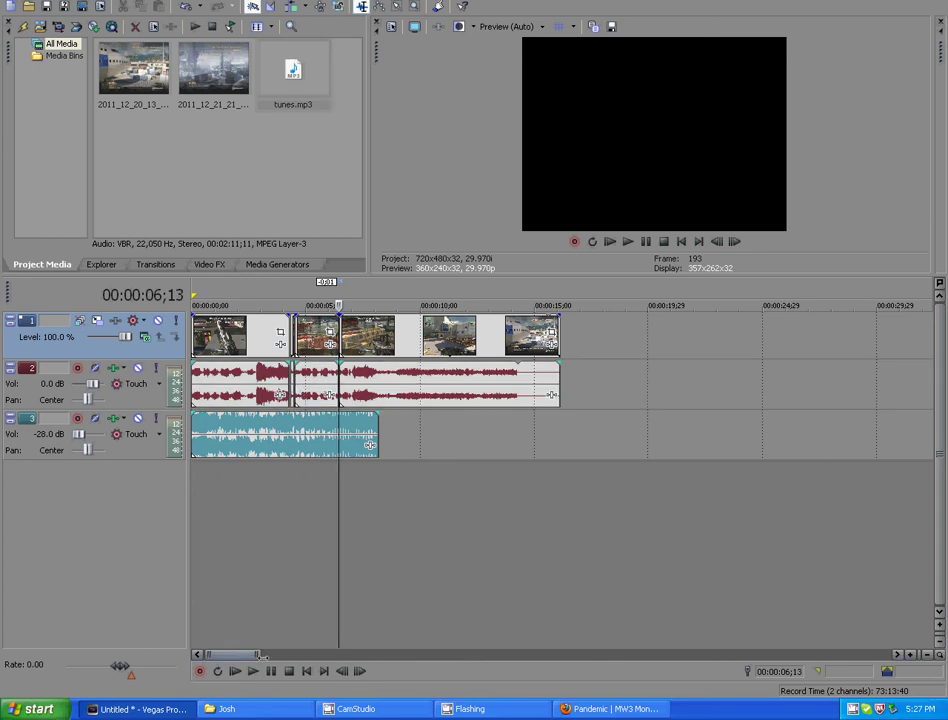
Place the playhead on the earlier music beat at 00:00:02;12
{"action": "scroll", "coordinate": [248, 588], "scroll_direction": "down", "scroll_amount": 8}
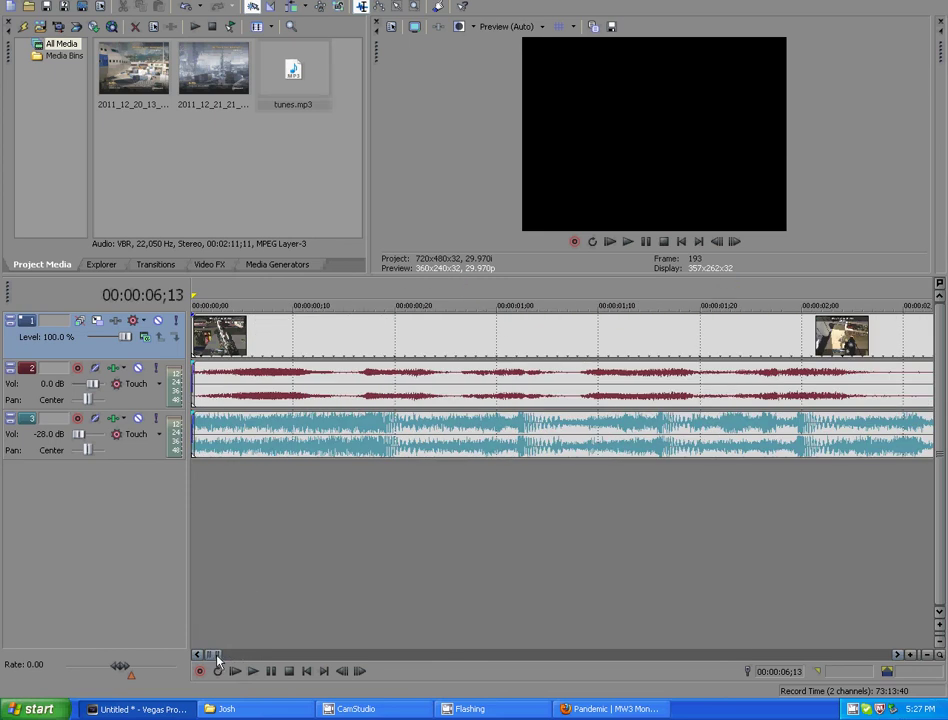
{"action": "left_click_drag", "start_coordinate": [220, 654], "coordinate": [227, 654]}
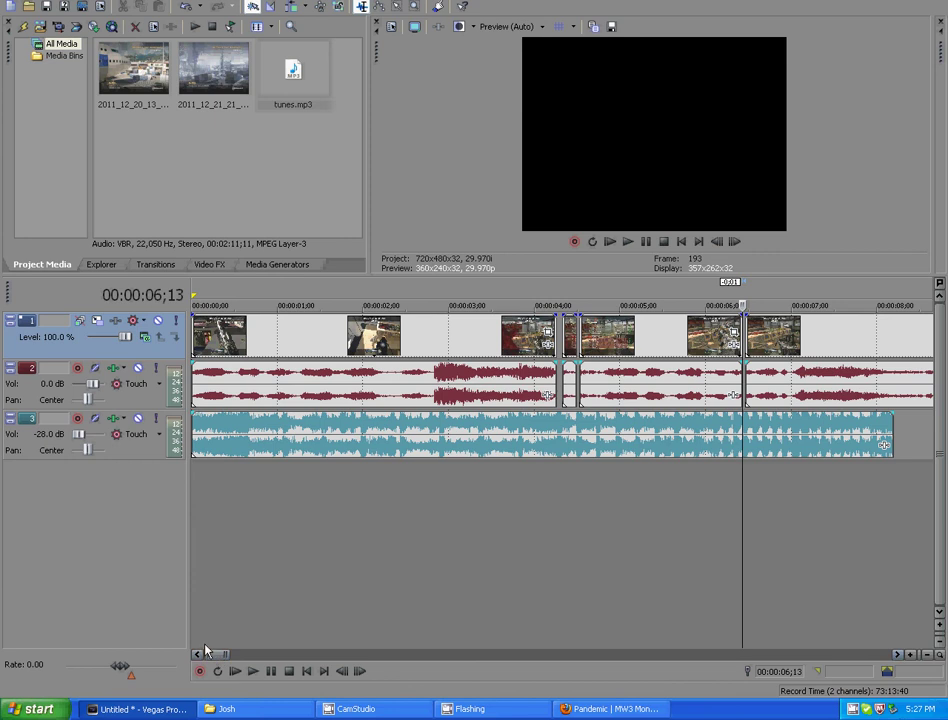
{"action": "left_click", "coordinate": [398, 302]}
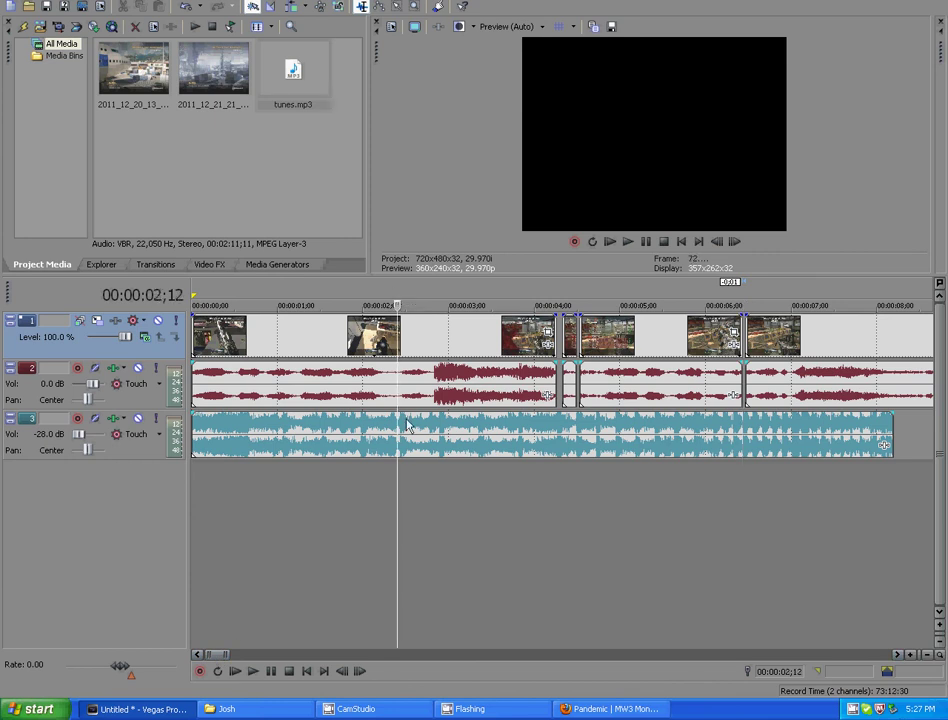